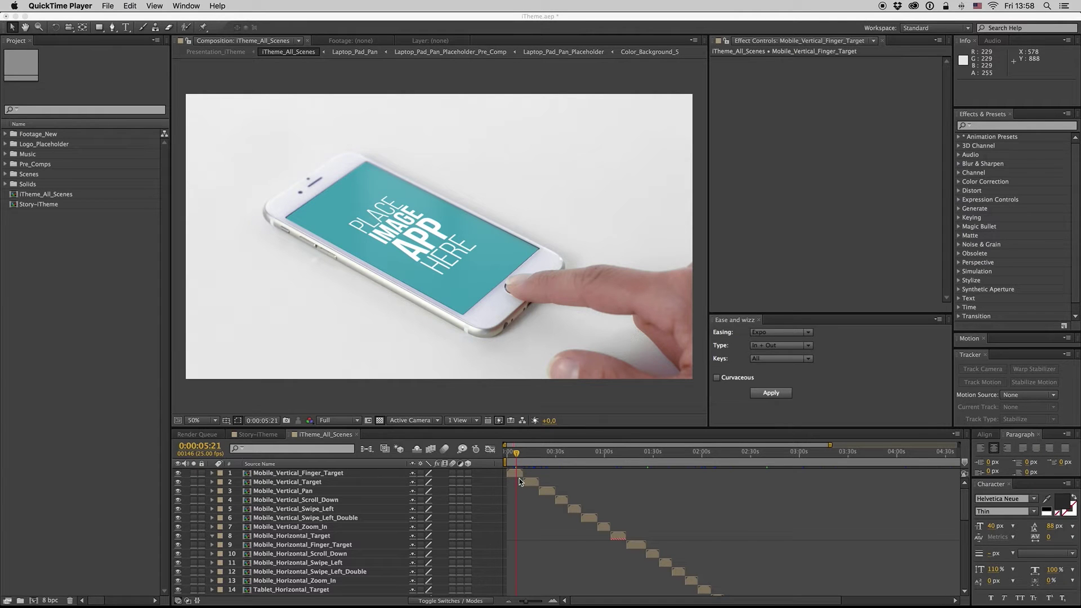
- Check the Story-iTheme comp at 0:00:02:23, then select the Mobile_Vertical_Finger_Target layer in iTheme_All_Scenes
click(516, 472)
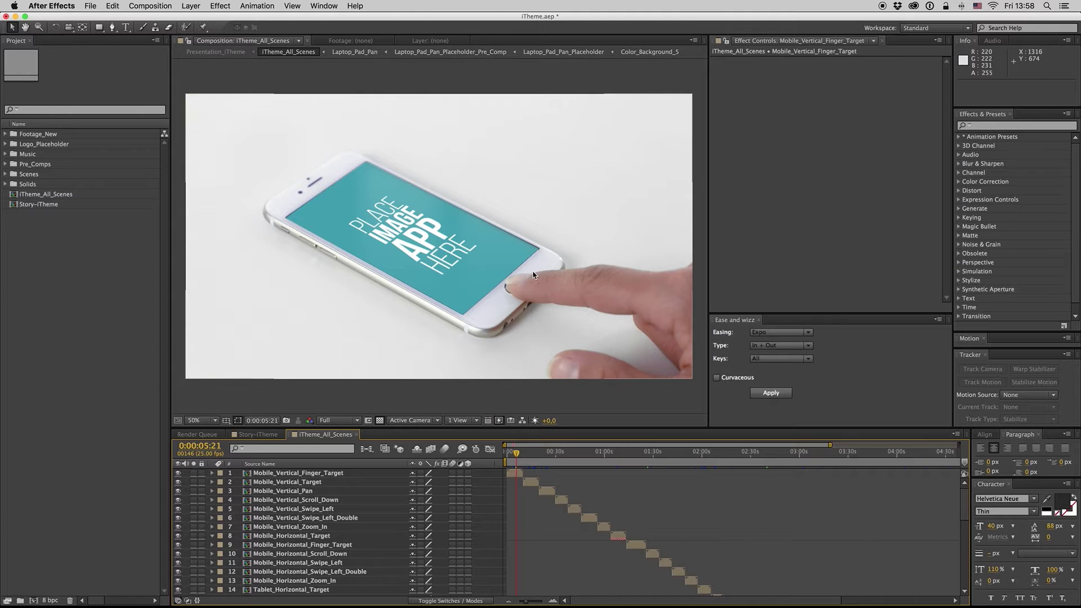
click(517, 473)
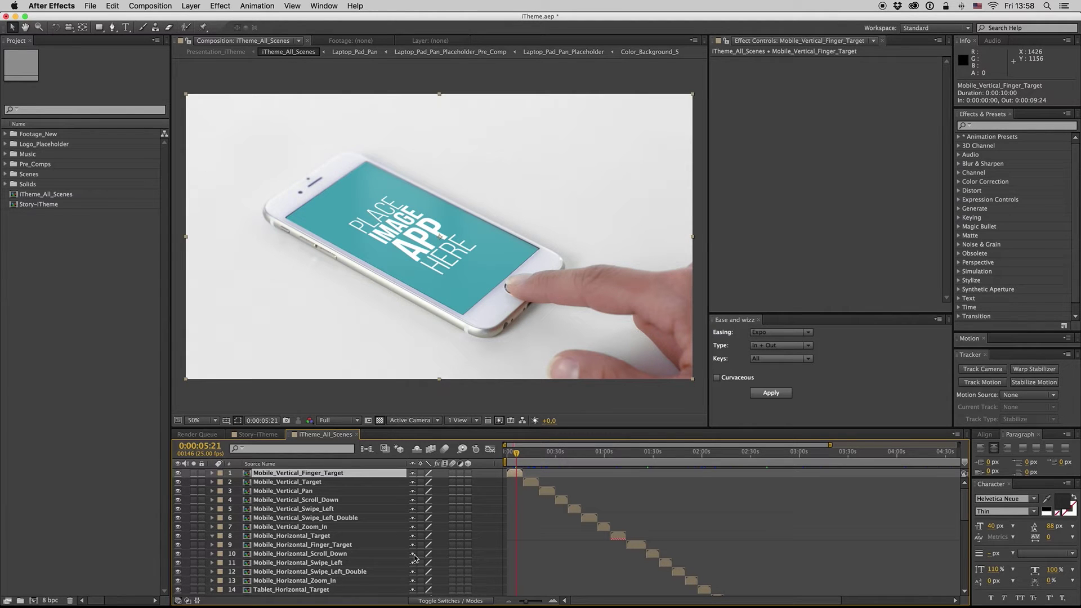
click(518, 514)
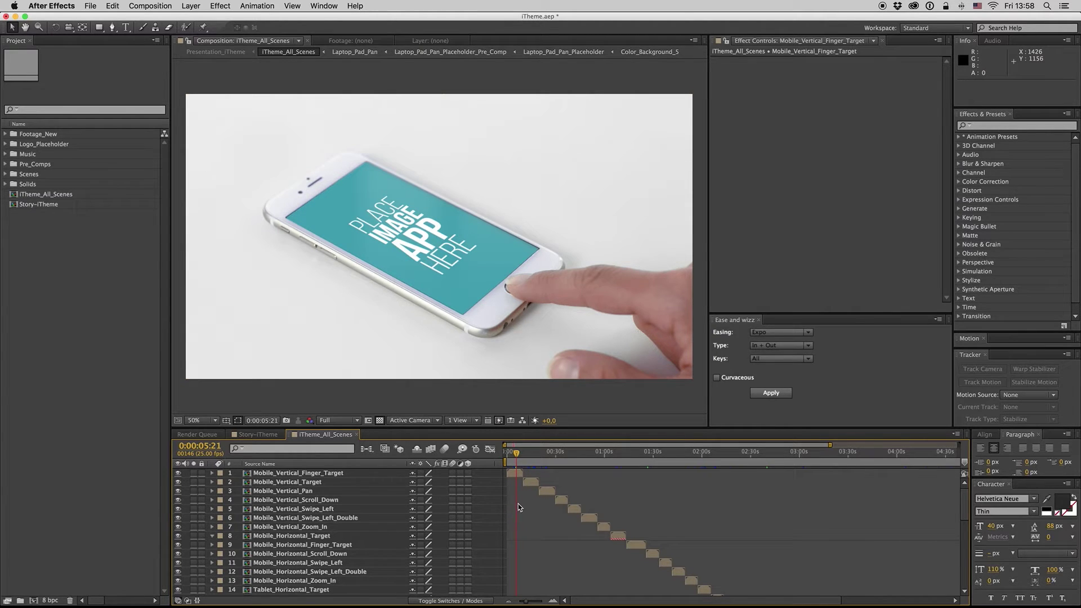
click(257, 434)
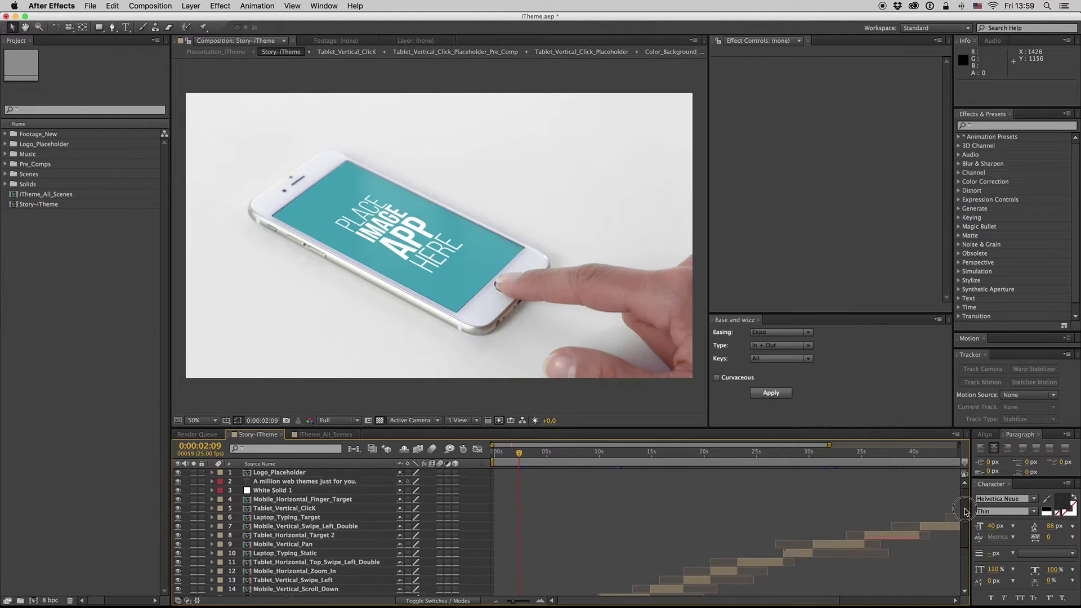
scroll(894, 574, down, 3)
click(524, 463)
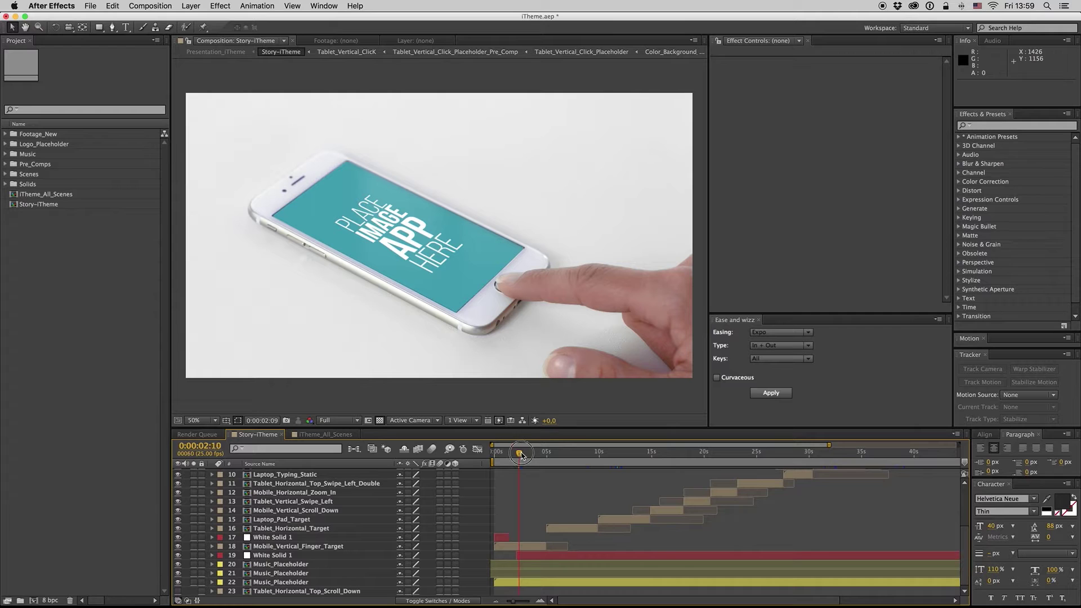
click(329, 434)
click(516, 473)
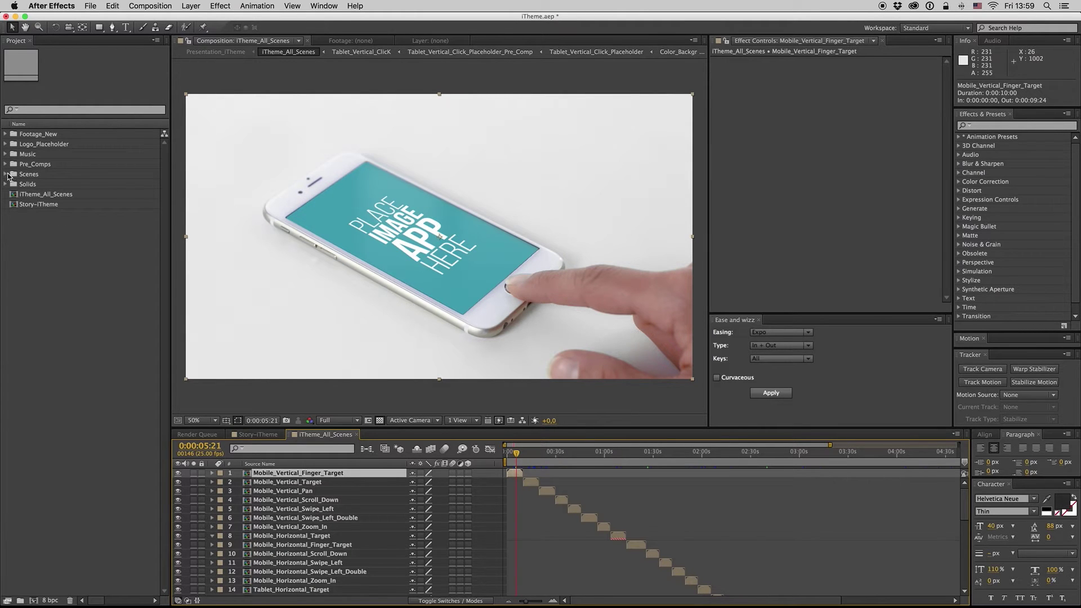
- Expand Scenes > Mobile > Placeholders in the project and widen the list to read long names
click(6, 174)
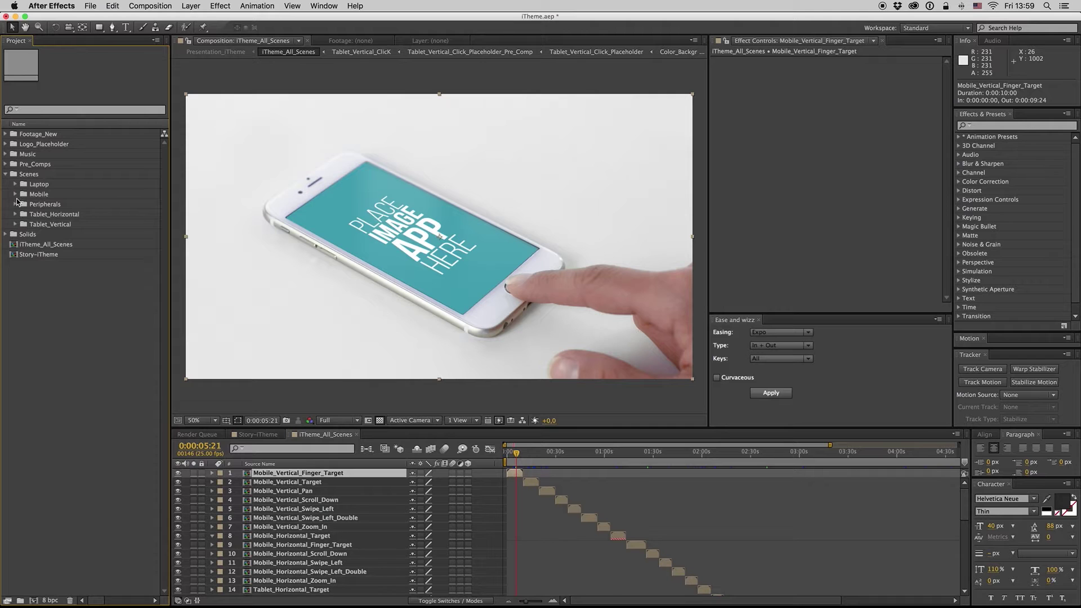
click(15, 195)
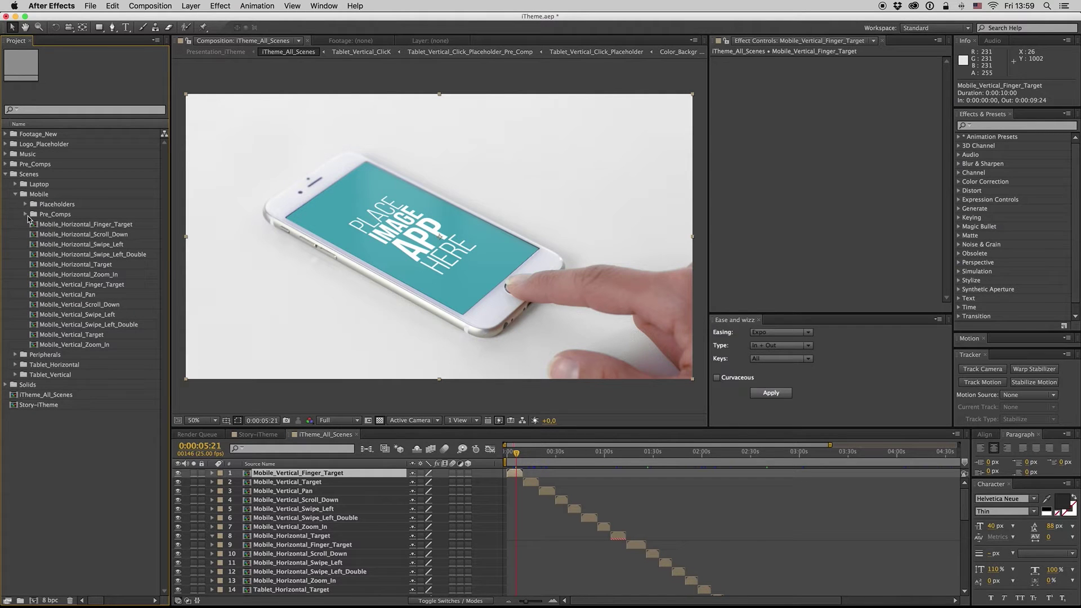
click(76, 286)
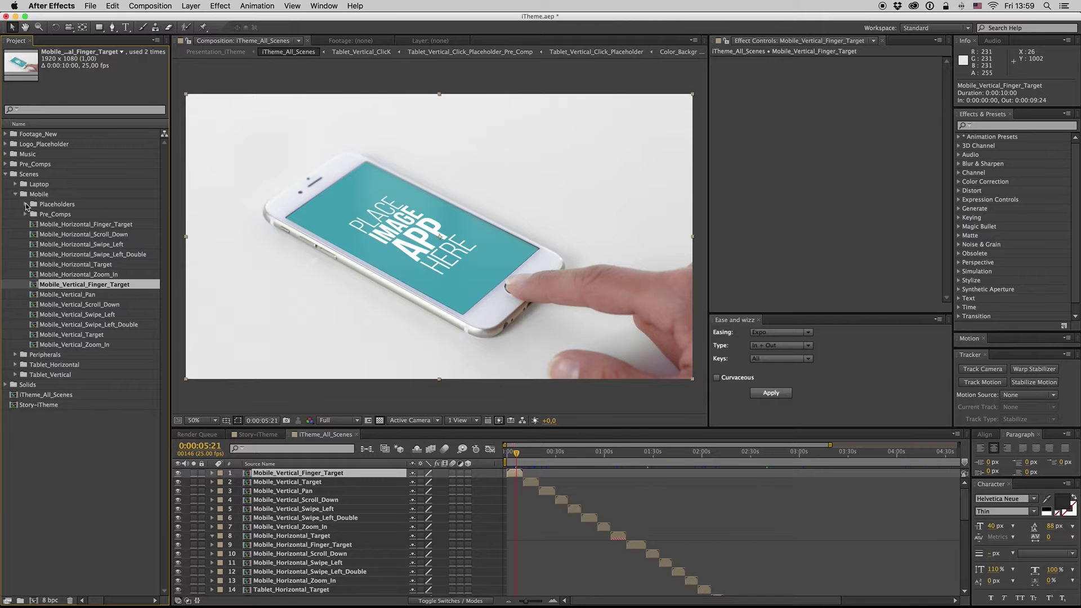
click(26, 204)
drag(171, 256, 202, 256)
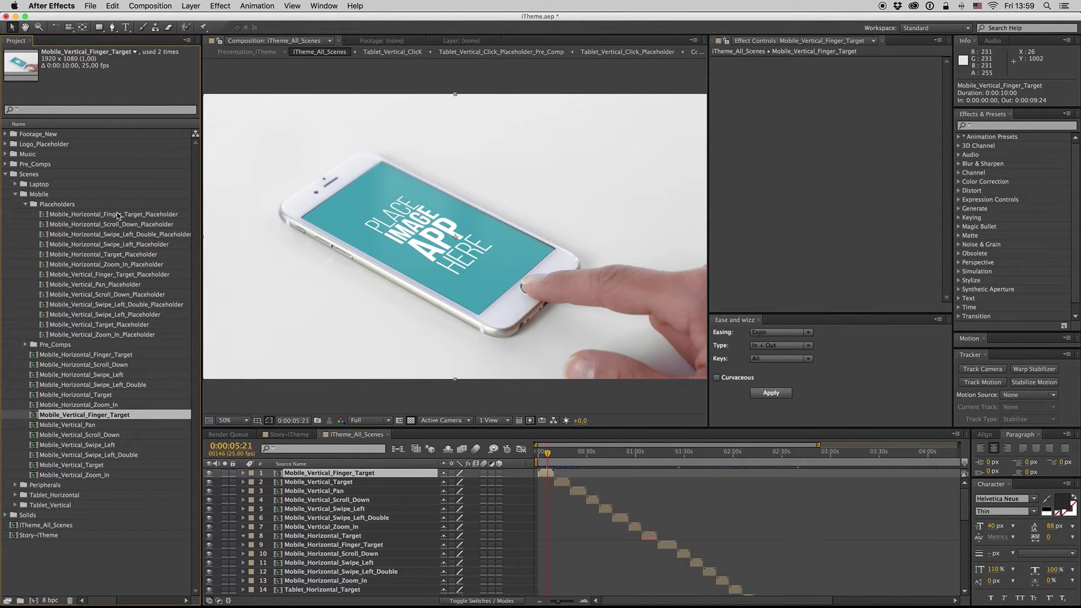
click(118, 214)
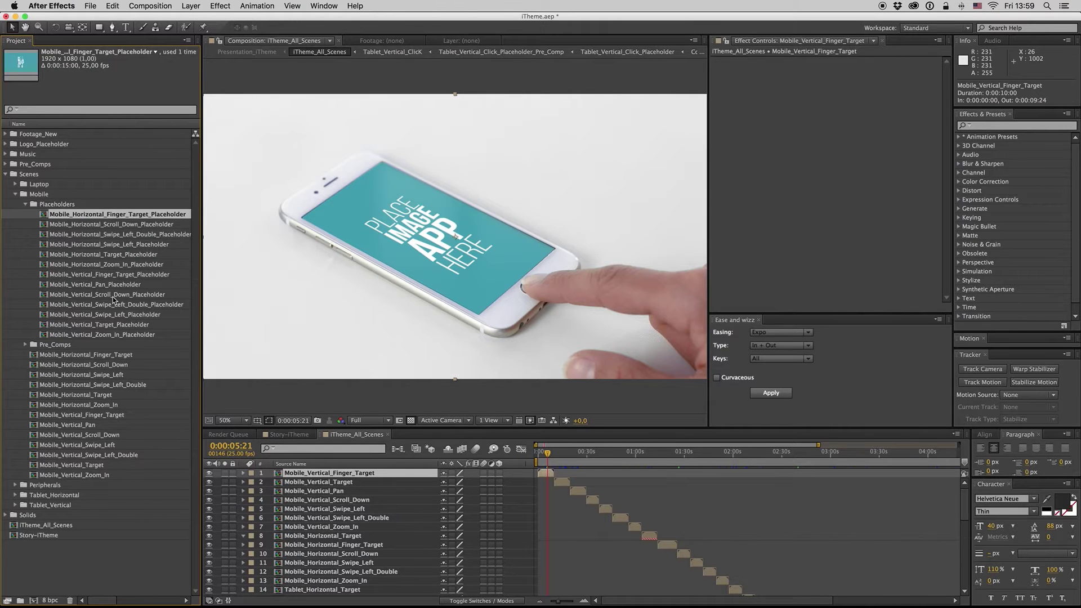
- Open Mobile_Vertical_Finger_Target_Placeholder at 0:00:02:11 and review its Composition Settings without changes
double_click(112, 277)
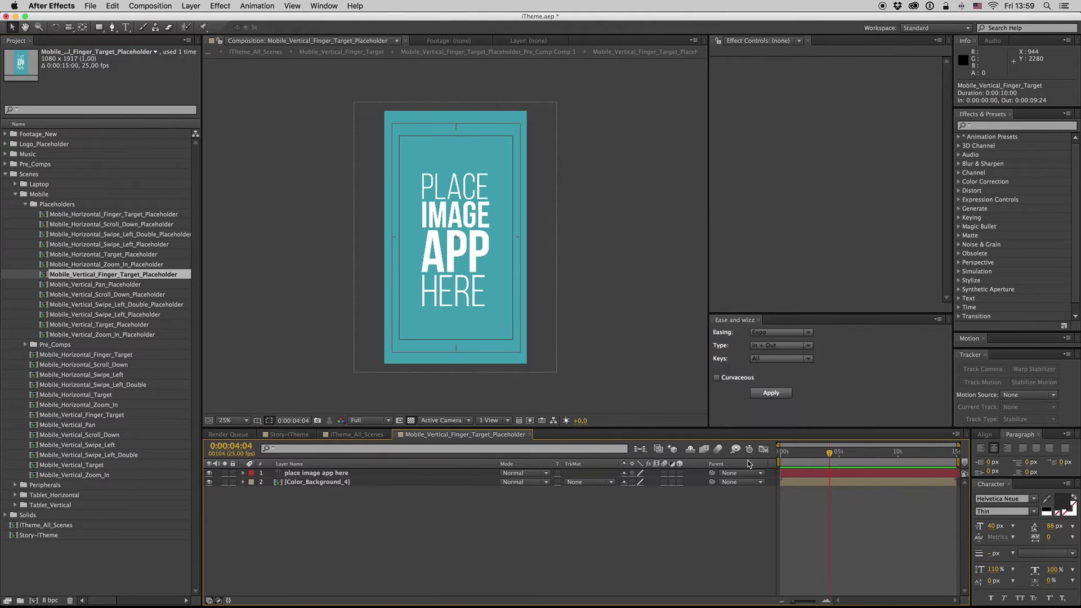
click(810, 454)
click(148, 5)
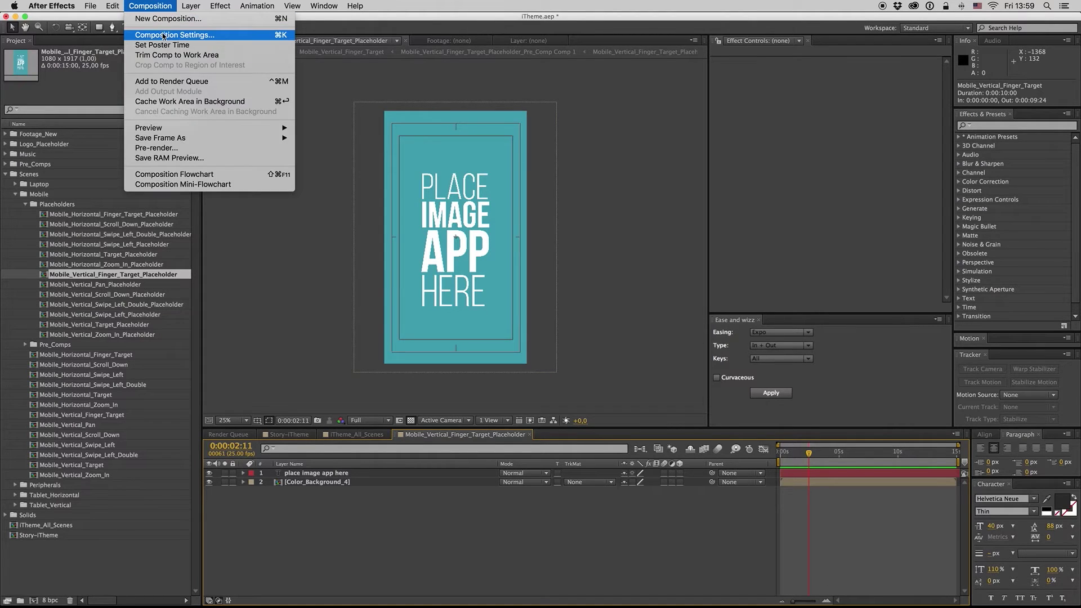
click(166, 35)
drag(580, 342, 559, 279)
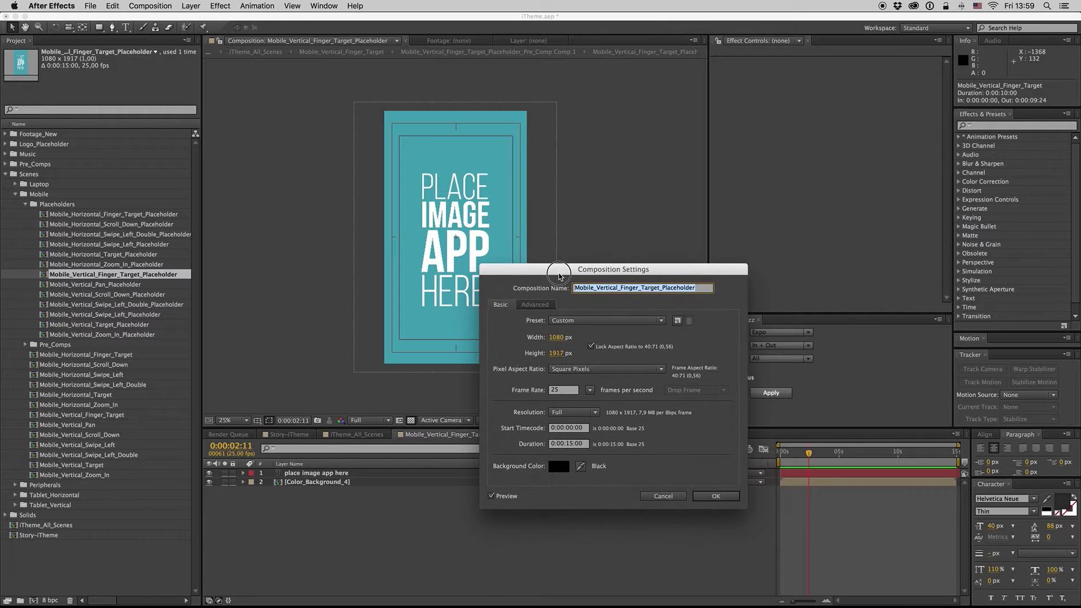
click(668, 500)
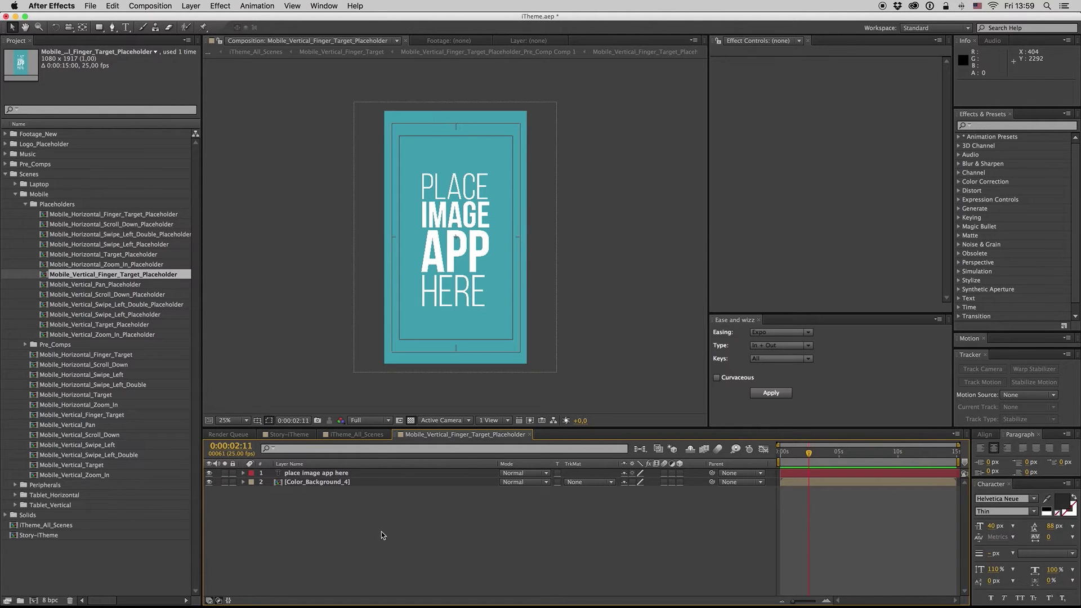
- Import the bridge_new_mobile Photoshop file as a composition with default layer options
double_click(103, 551)
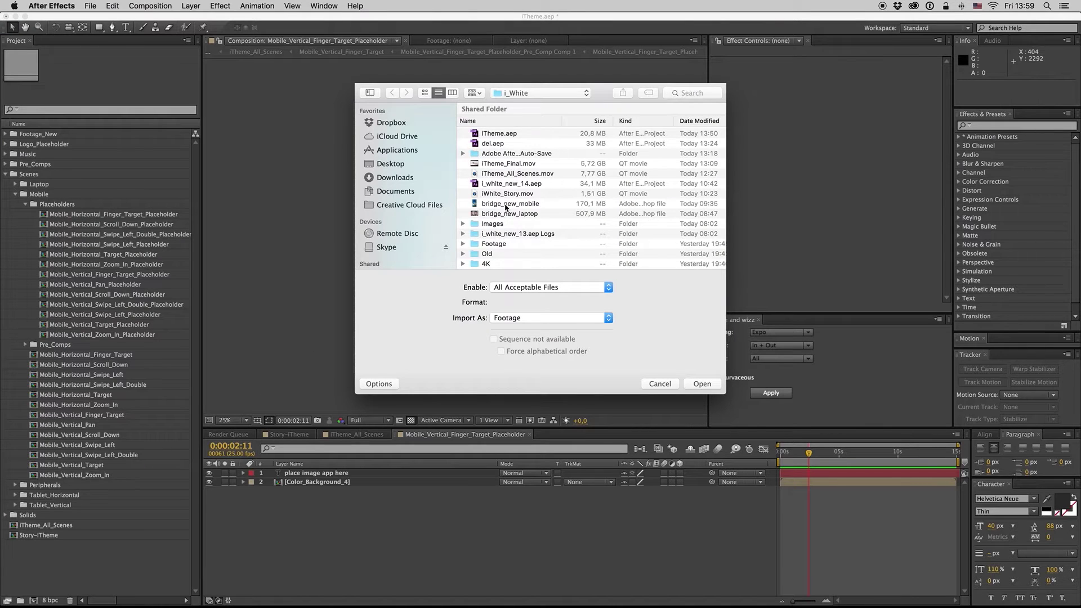
click(506, 205)
click(570, 319)
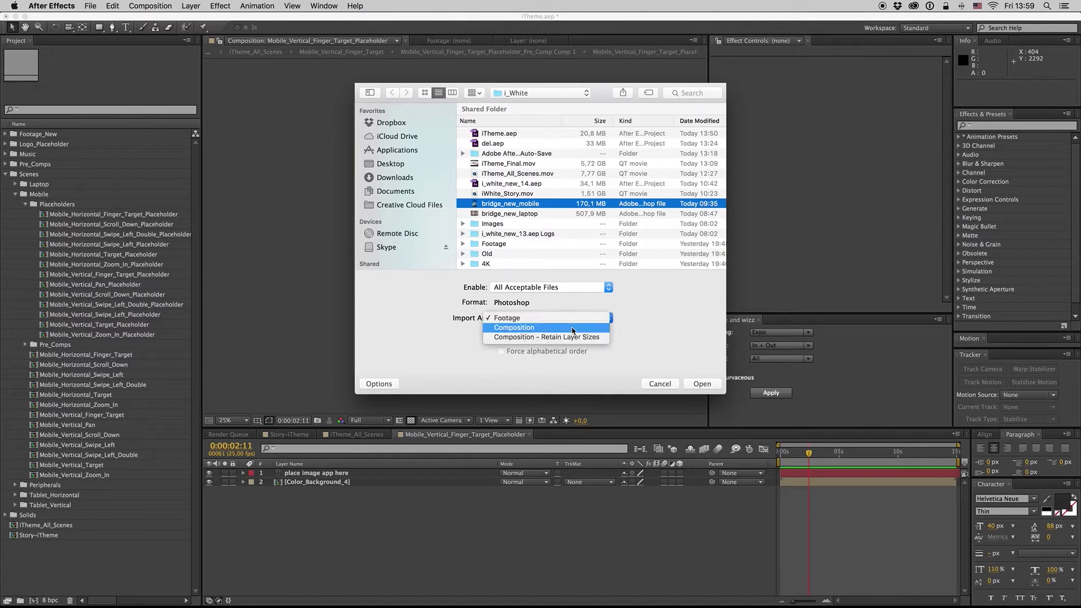
click(572, 329)
click(703, 384)
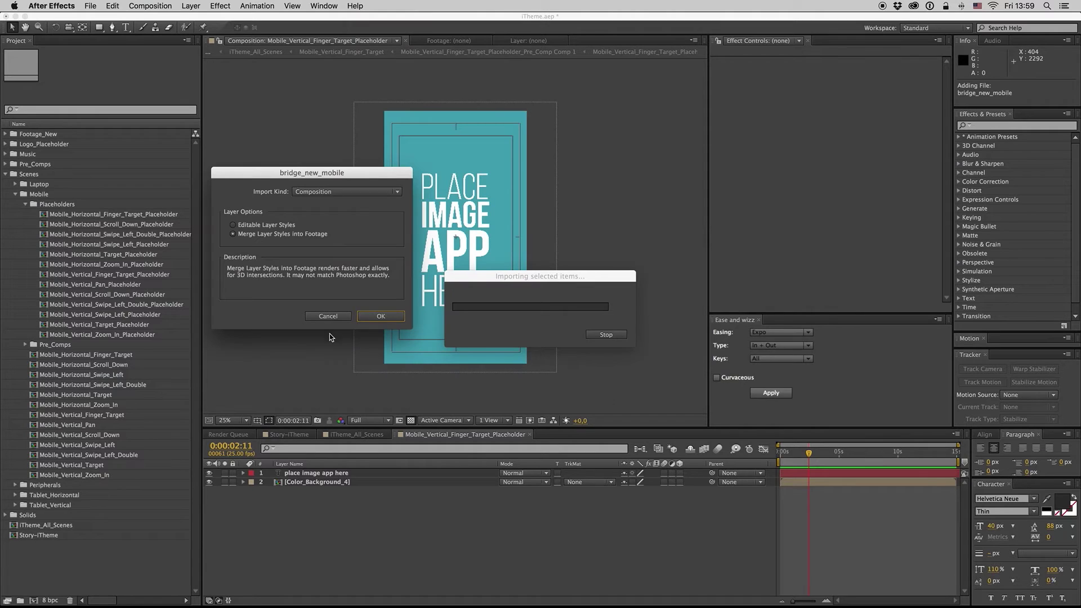
click(381, 316)
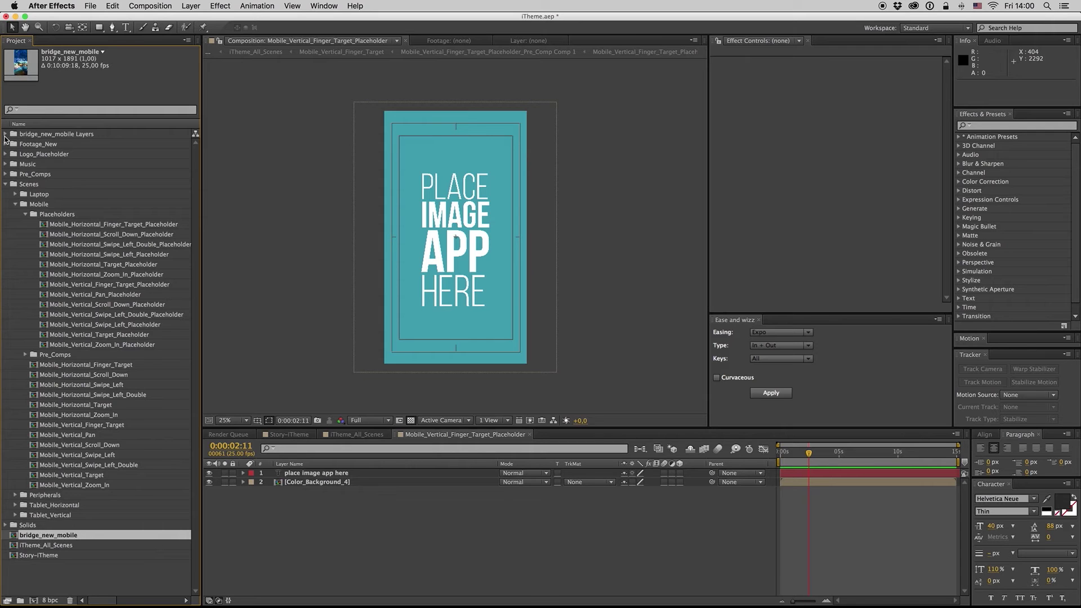
- Place the 09.24 screenshot above the placeholder layer, scale it to 134%, and raise it in the phone frame
click(5, 134)
click(52, 175)
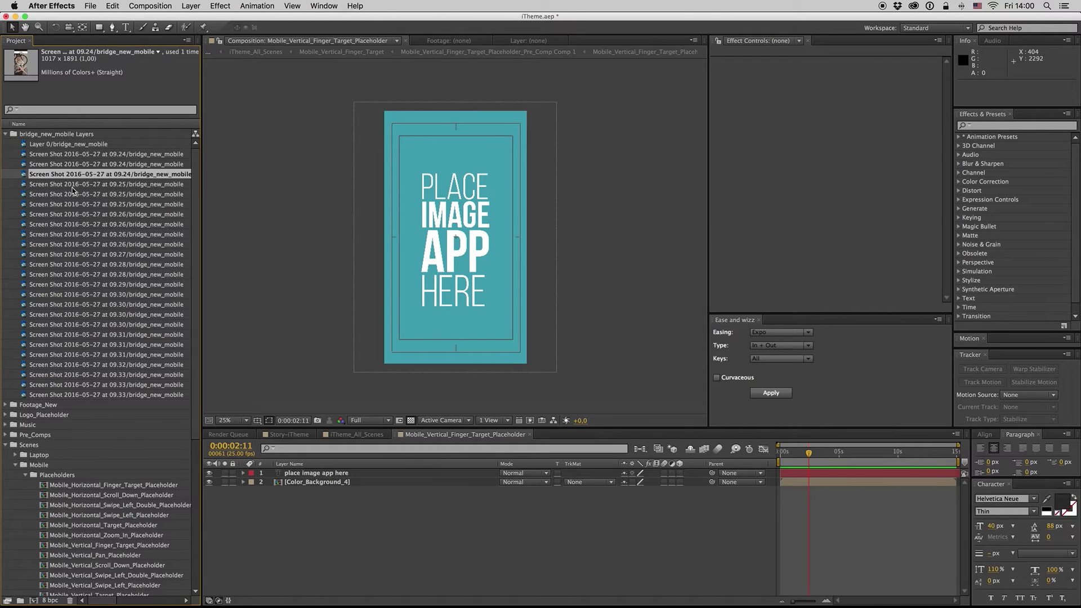
drag(62, 177, 351, 473)
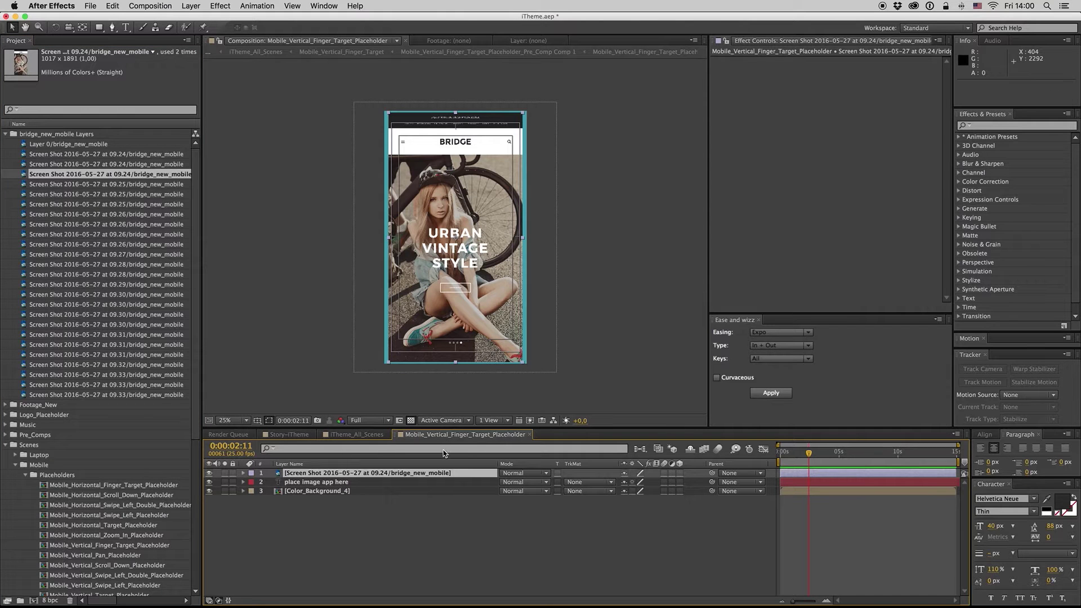
key(s)
drag(634, 482, 646, 489)
drag(491, 288, 491, 269)
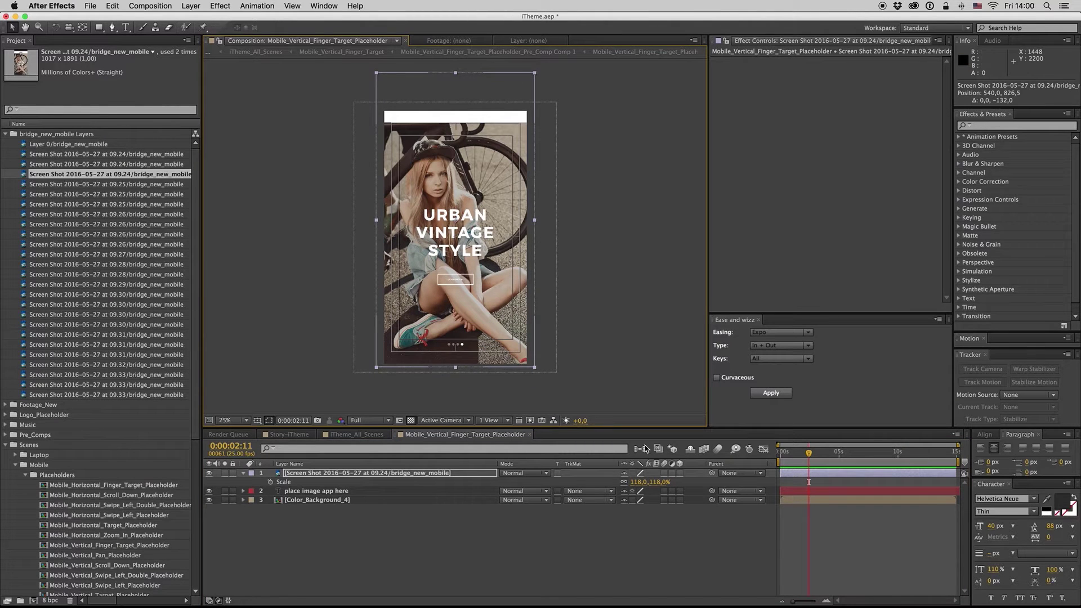
drag(639, 488, 651, 488)
drag(499, 331, 499, 320)
click(357, 435)
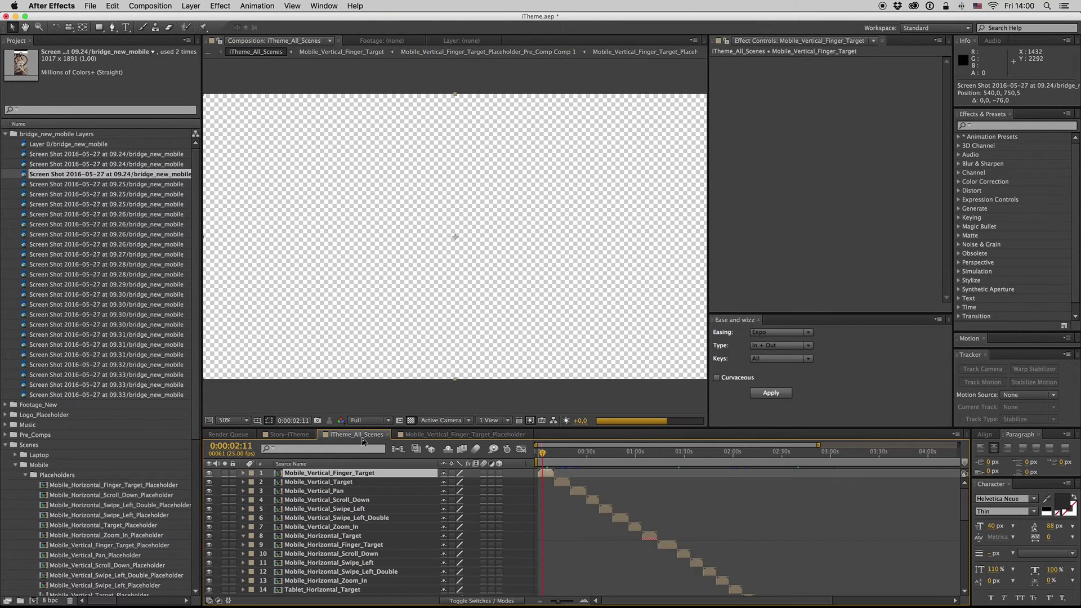
- Preview the phone mockup at 0:00:05:21 and collapse the bridge_new_mobile Layers folder
click(549, 454)
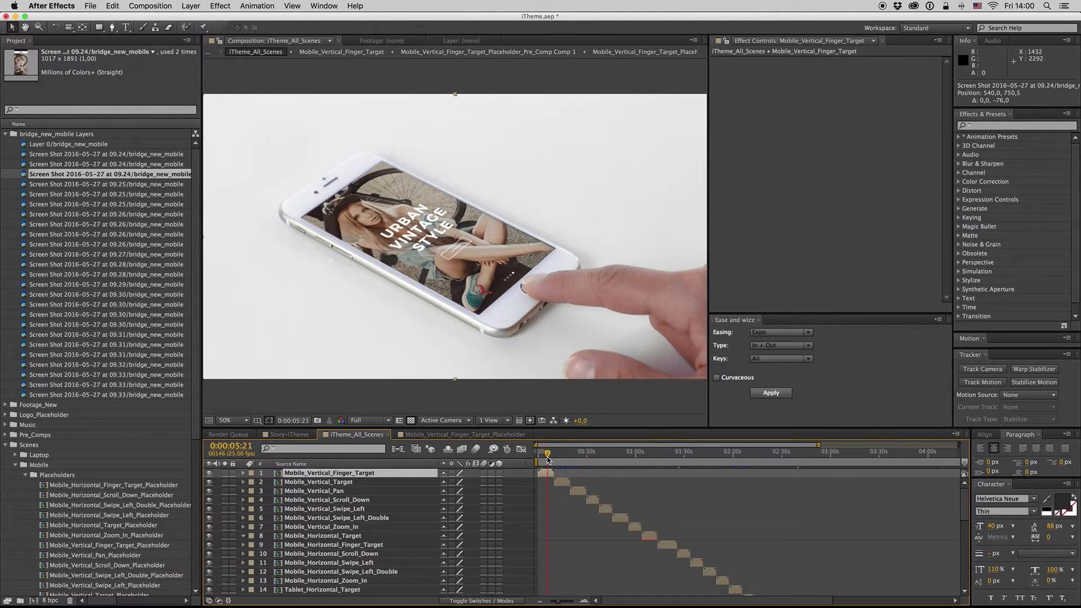
click(469, 436)
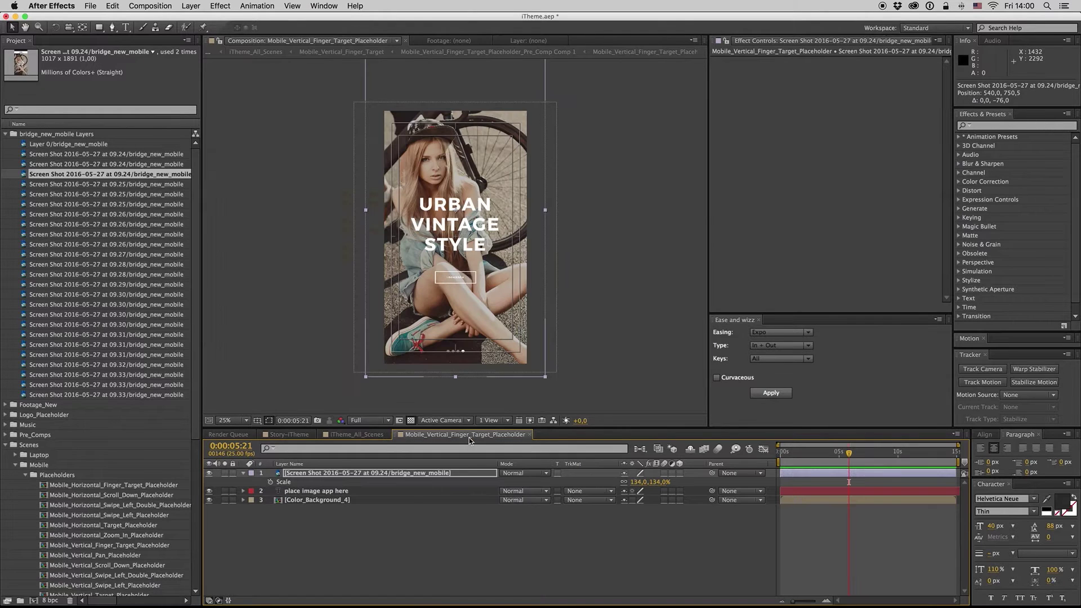
click(6, 134)
click(62, 215)
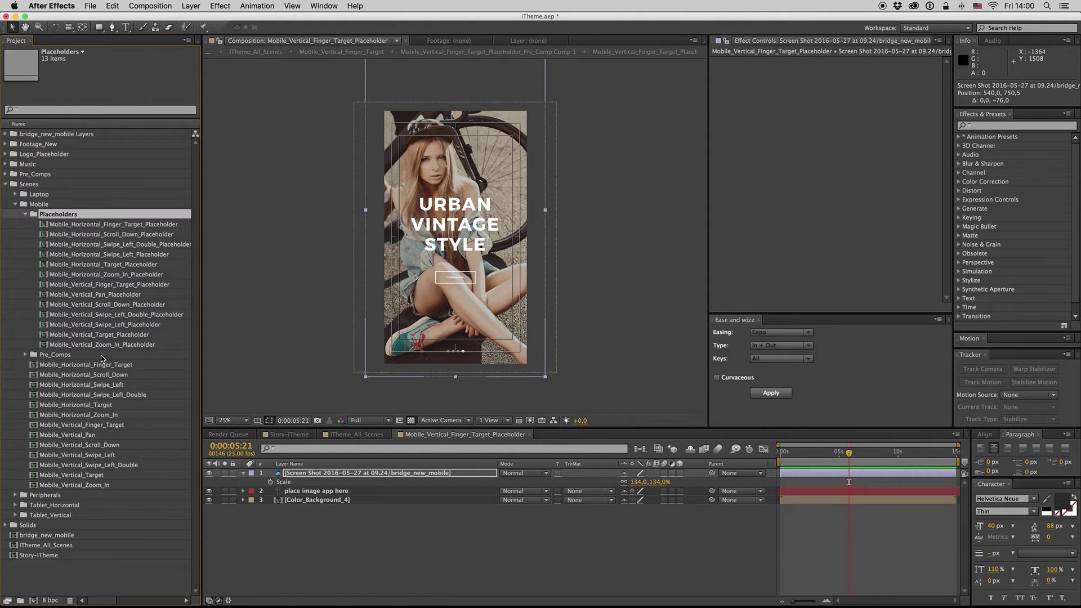
click(356, 434)
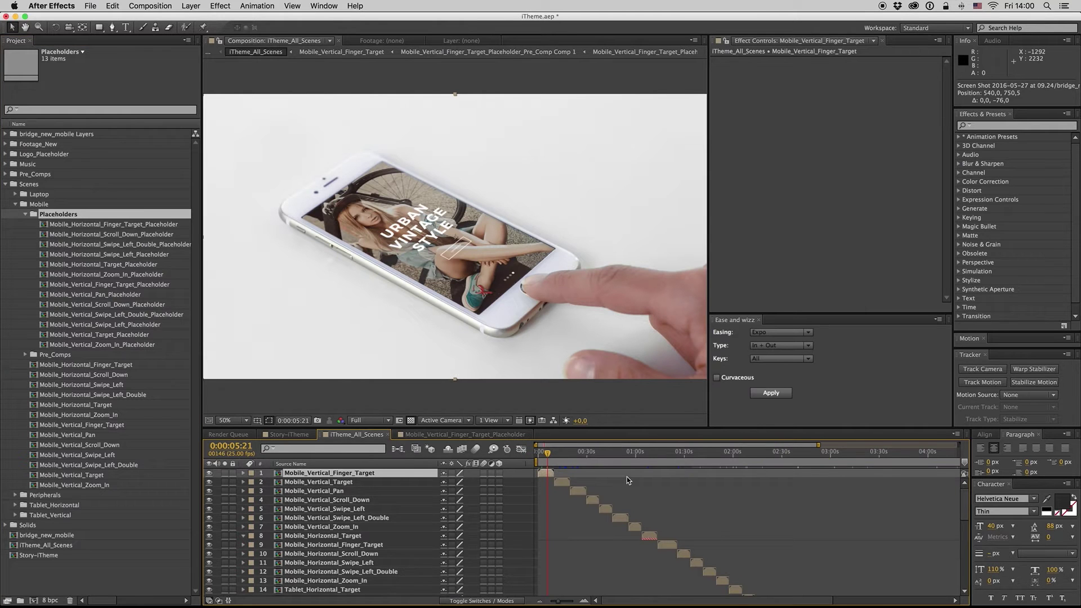
- Open and close the Mobile_Vertical_Finger_Target precomp, collapse the screenshot's Scale, and return to iTheme_All_Scenes
double_click(550, 472)
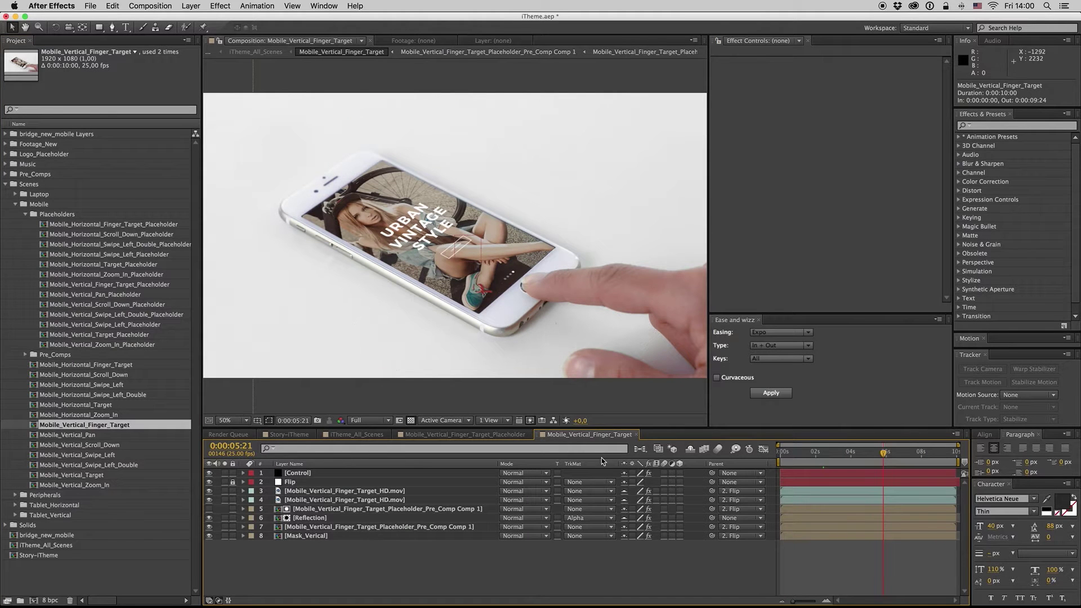
click(636, 435)
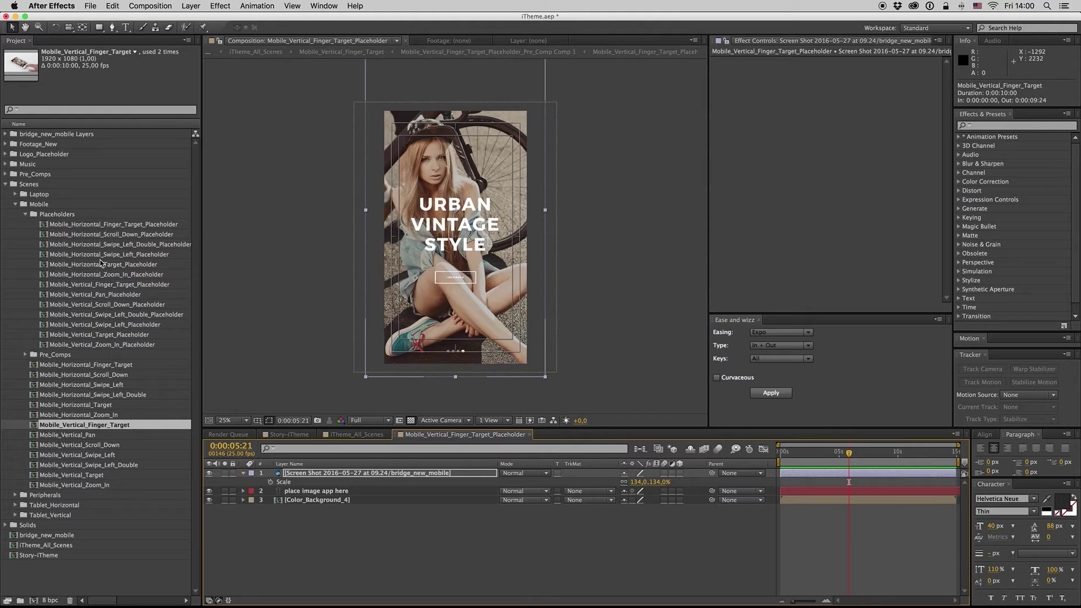
click(103, 225)
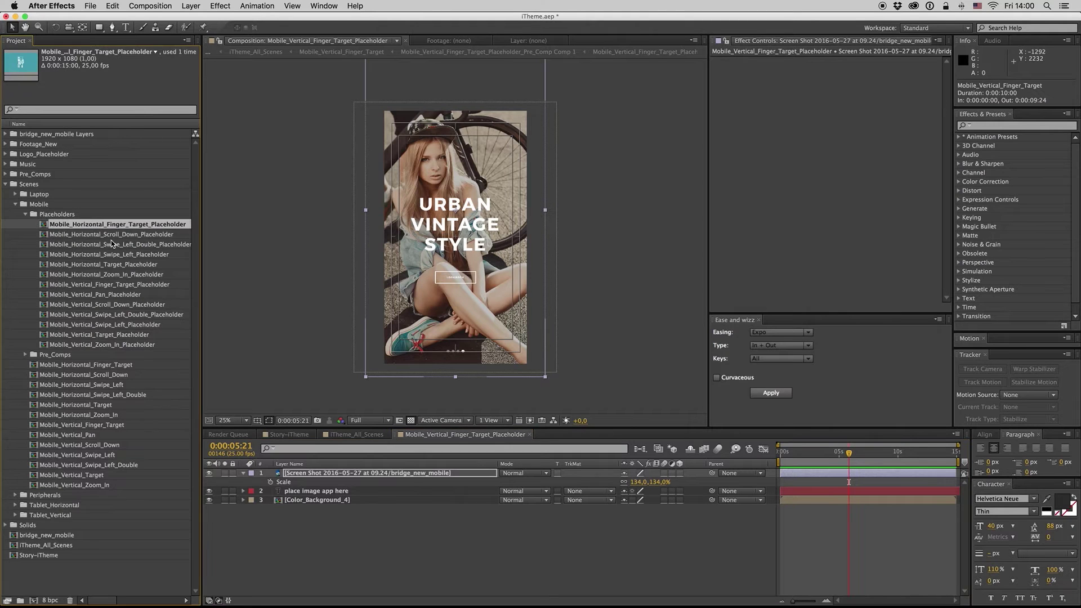
click(316, 473)
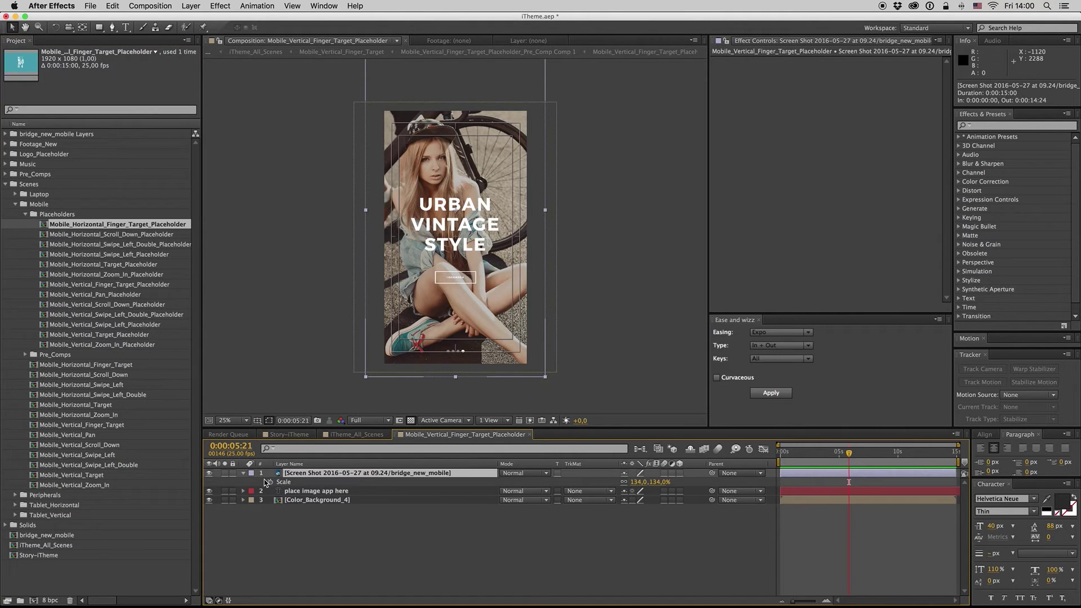
click(244, 474)
click(357, 434)
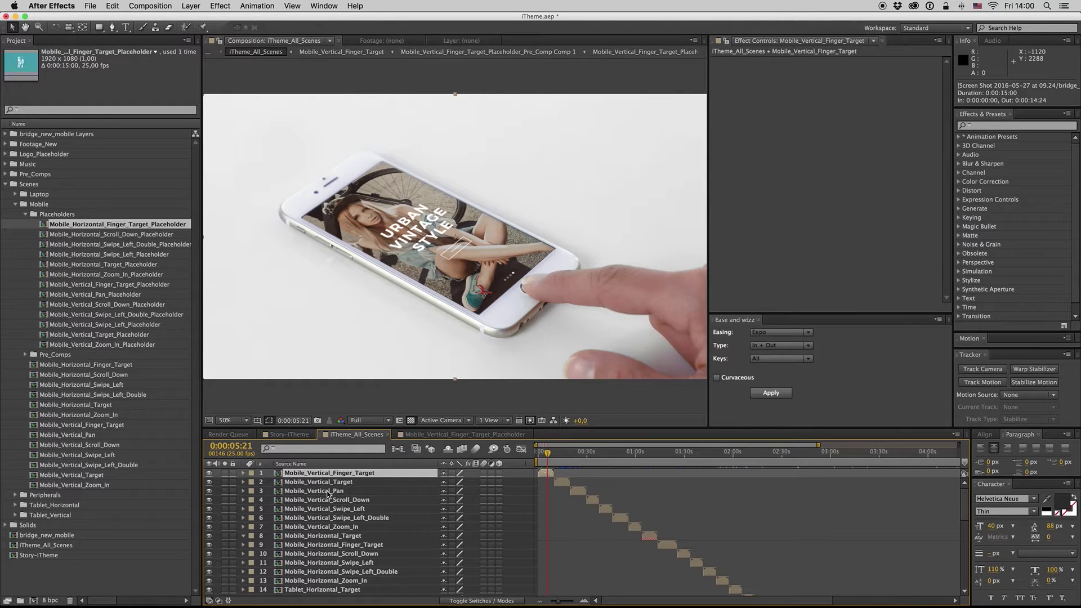
- Inspect the Mobile_Vertical_Scroll_Down scene at 0:00:33:04, opening and closing its composition
click(328, 492)
click(355, 500)
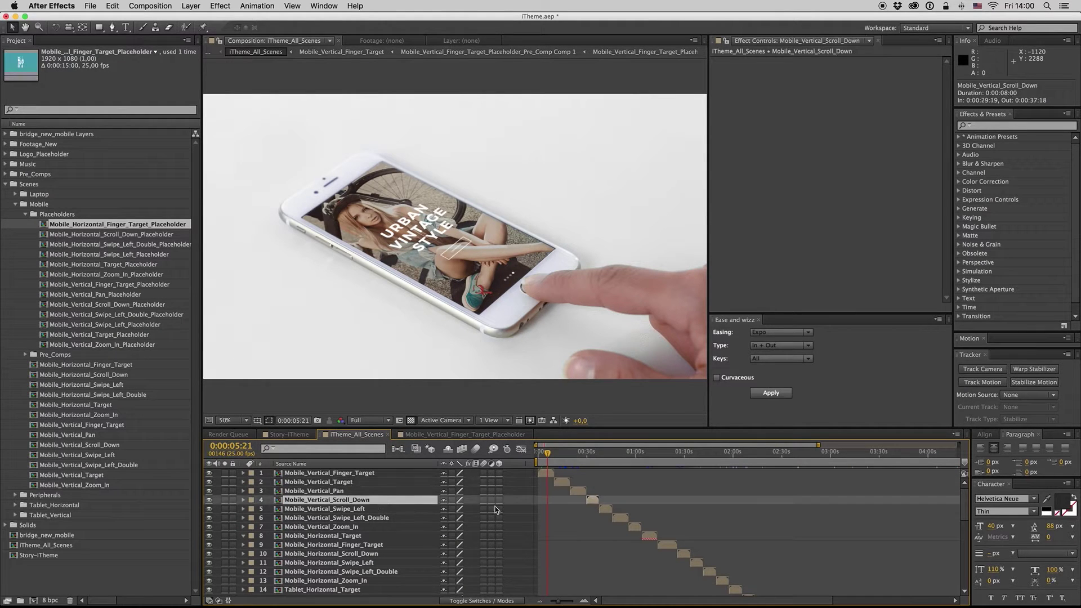
click(591, 453)
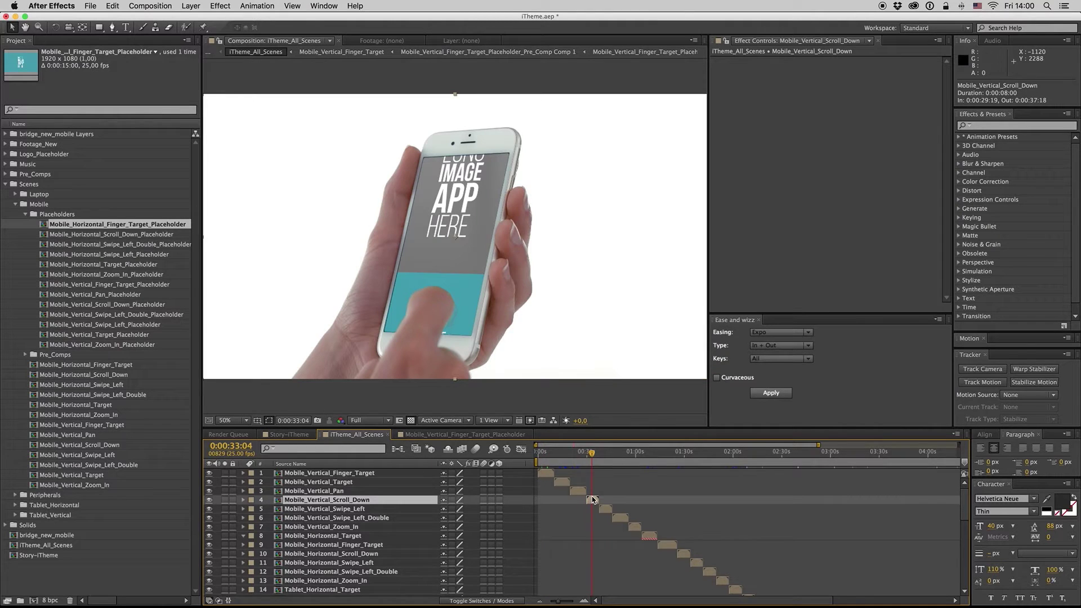
double_click(592, 497)
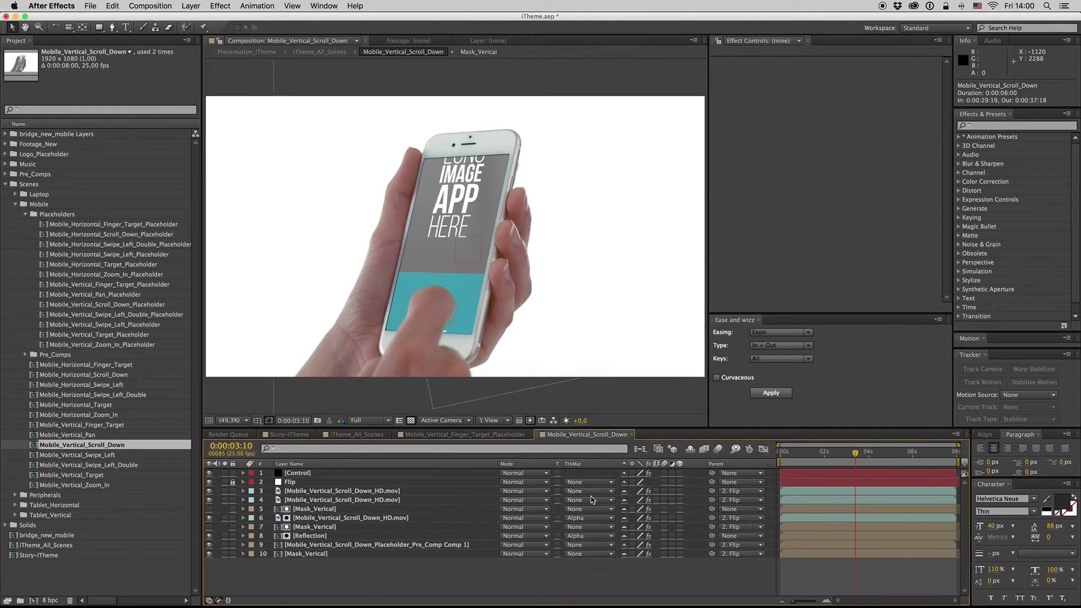
click(632, 435)
click(356, 434)
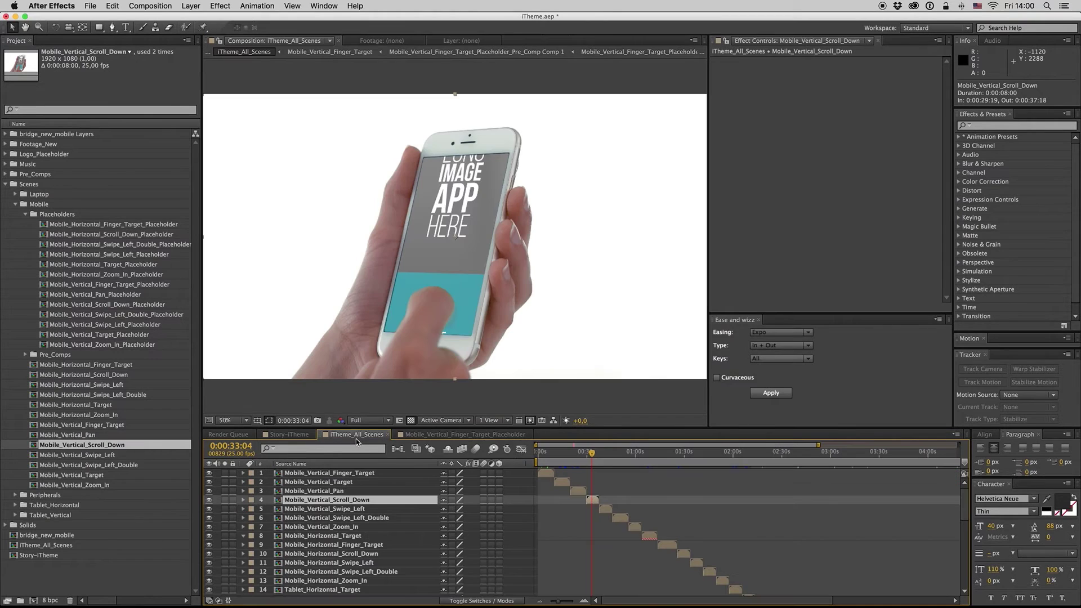
- Scrub through the later phone and tablet scenes, up to the vertical tablet shot at 0:04:04:09
click(665, 458)
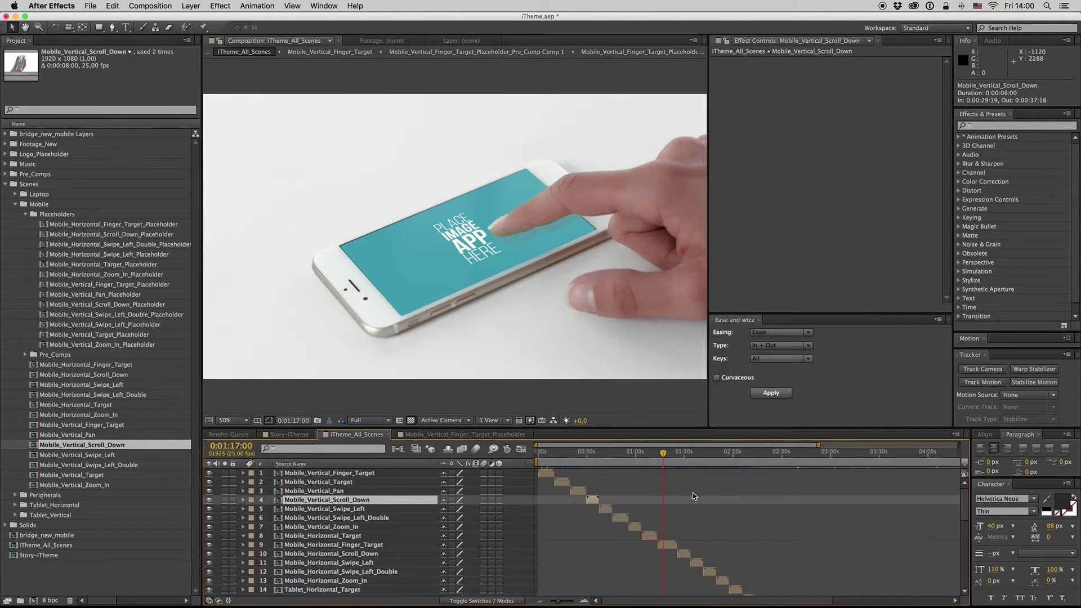
click(649, 457)
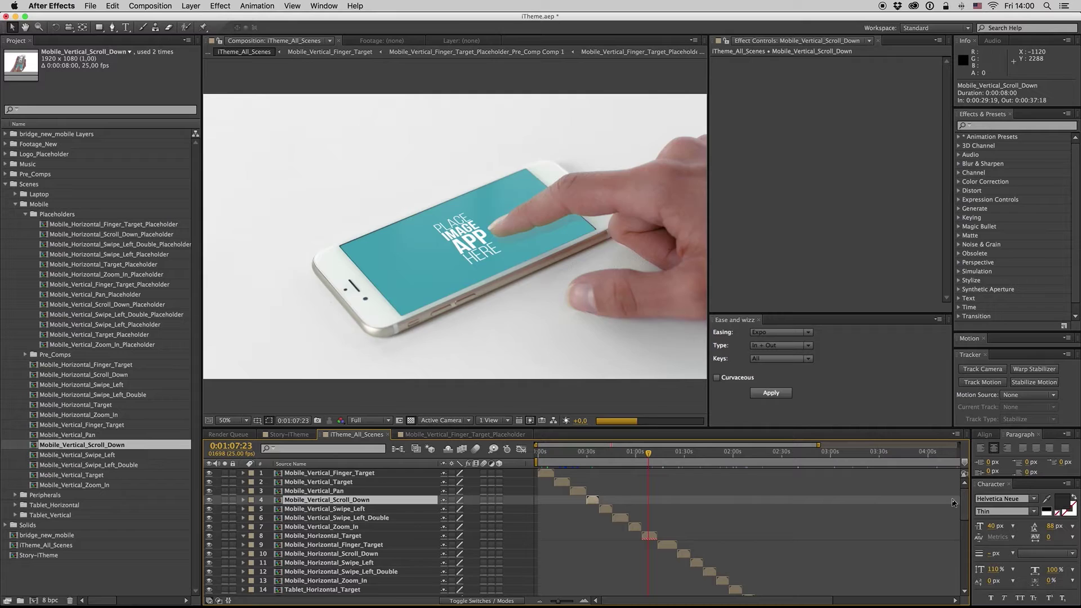
scroll(819, 509, down, 2)
click(683, 456)
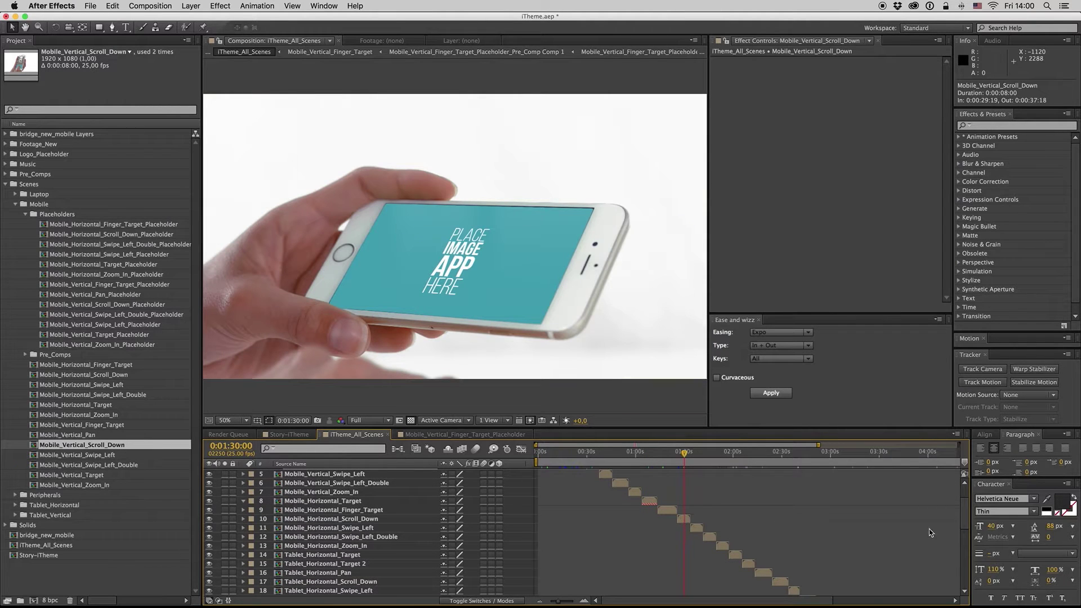
scroll(816, 507, down, 4)
click(809, 459)
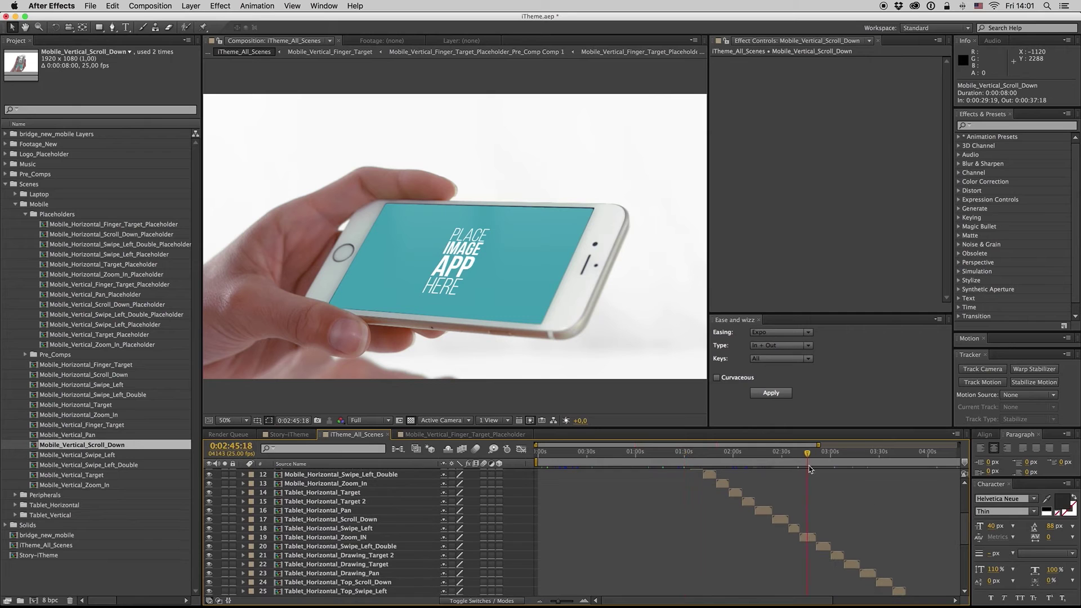
click(806, 539)
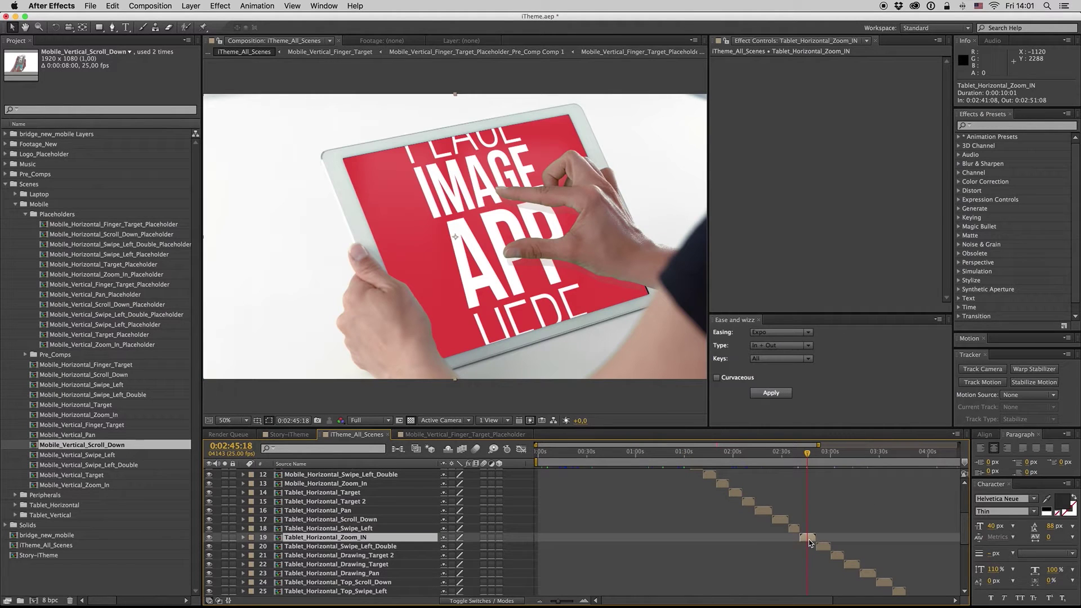
click(935, 452)
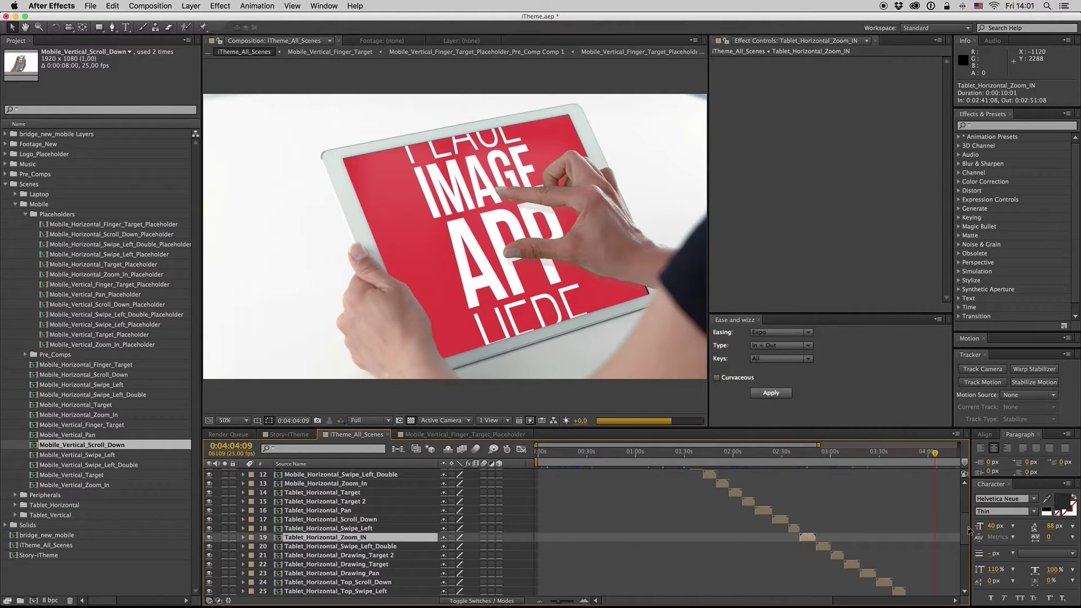
scroll(929, 563, down, 6)
scroll(868, 541, right, 5)
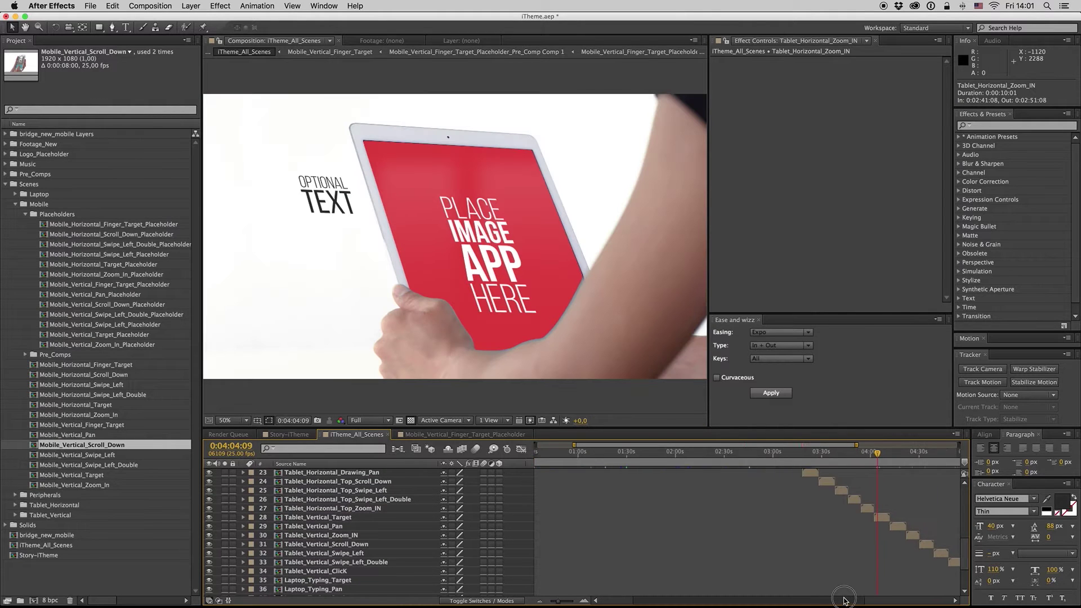
- Open Tablet_Vertical_Target, inspect its text placeholder's corner pin, and swap the Mobile folder for Tablet_Vertical
double_click(860, 520)
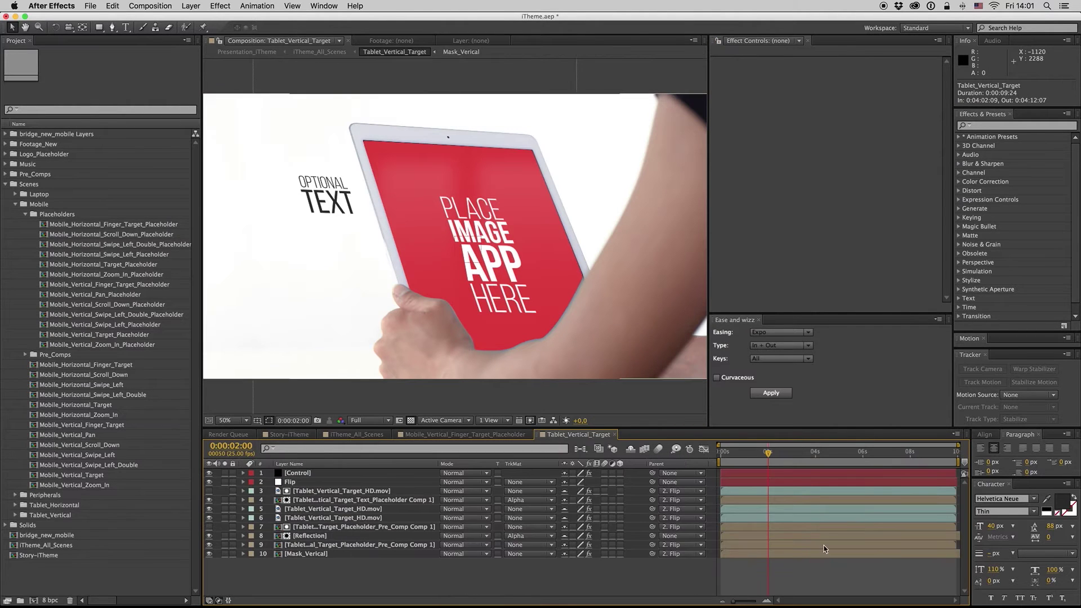
click(338, 500)
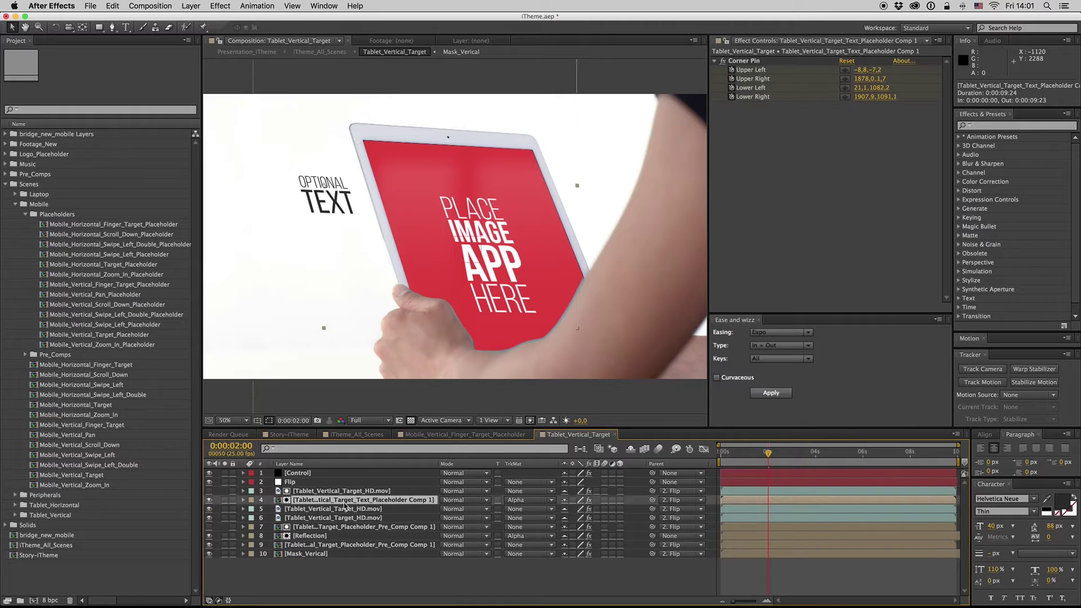
click(15, 203)
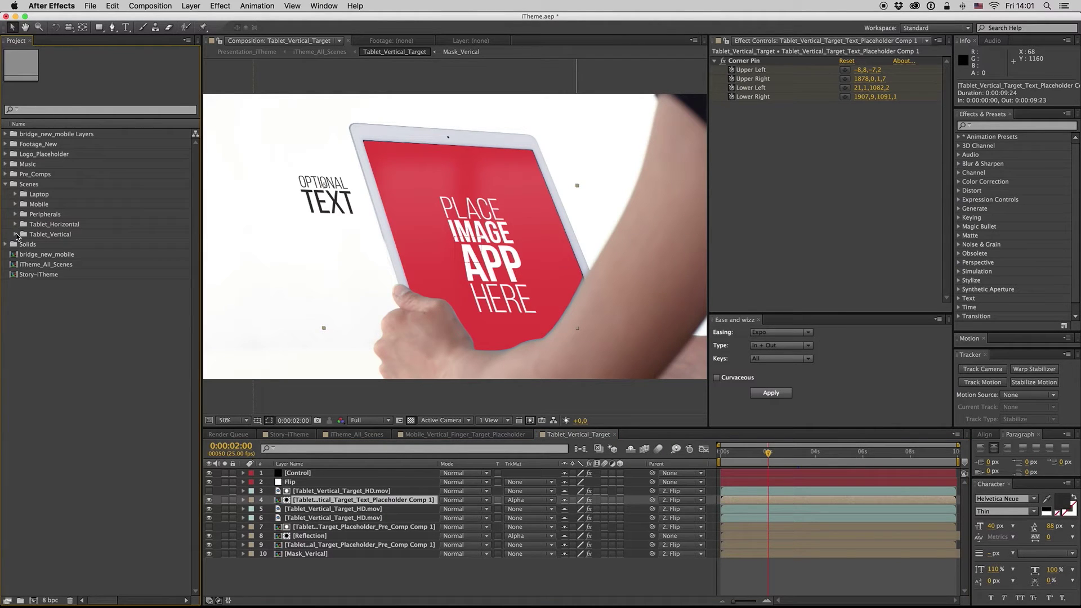
click(15, 234)
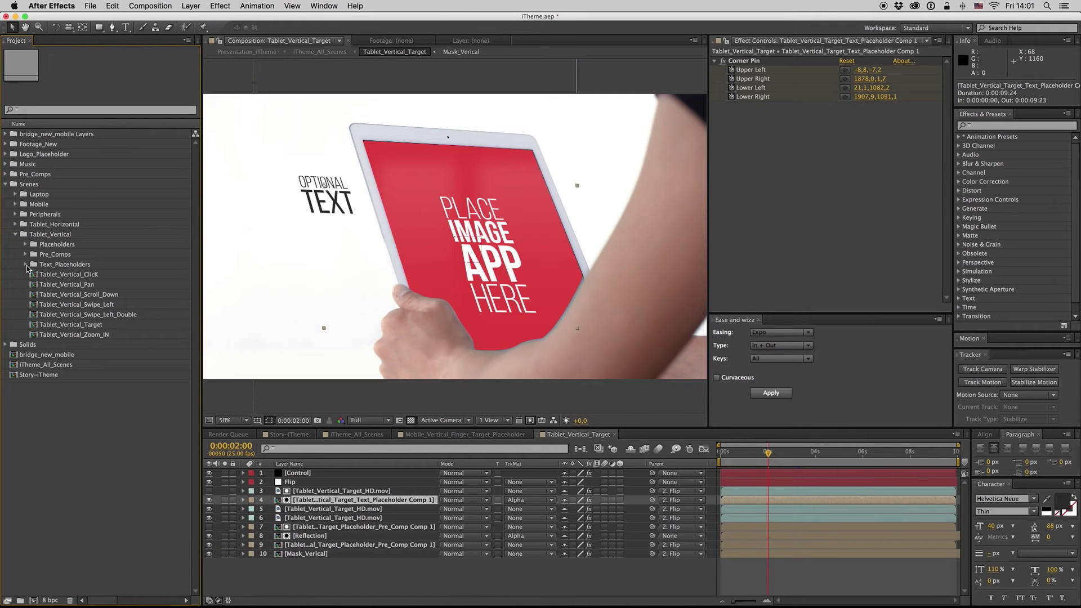
- In Tablet_Vertical_Target_Text_Placeholder, retype the OPTIONAL line as 'my new'
click(26, 265)
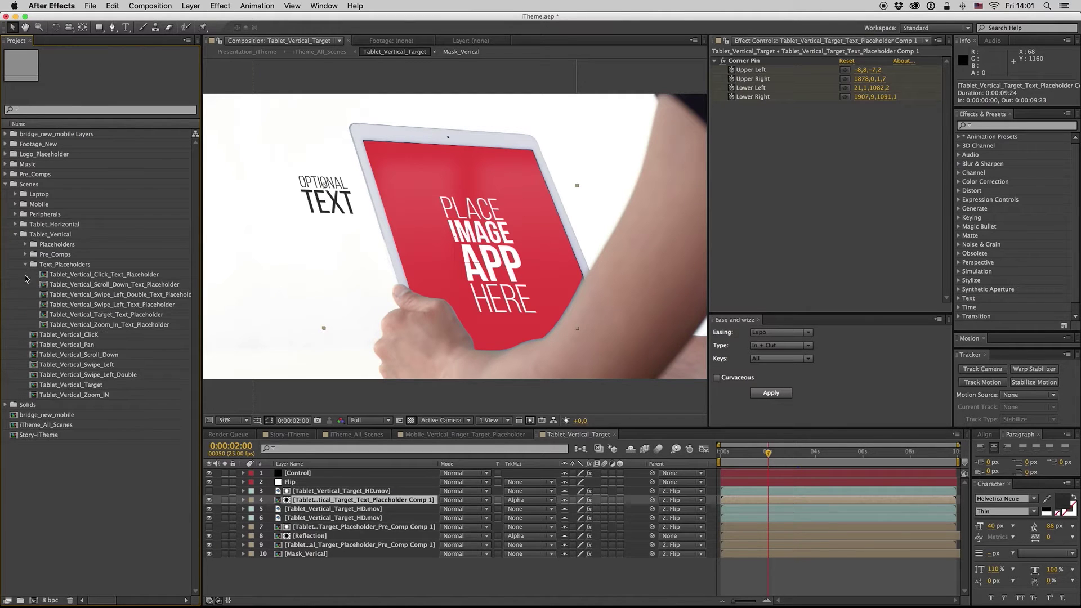
double_click(112, 315)
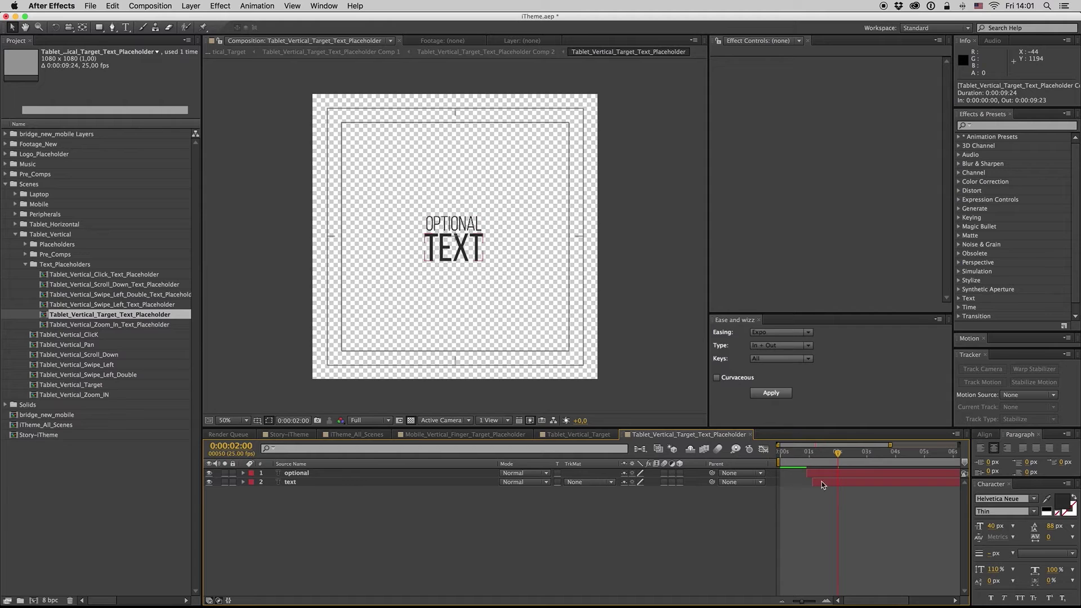
double_click(298, 474)
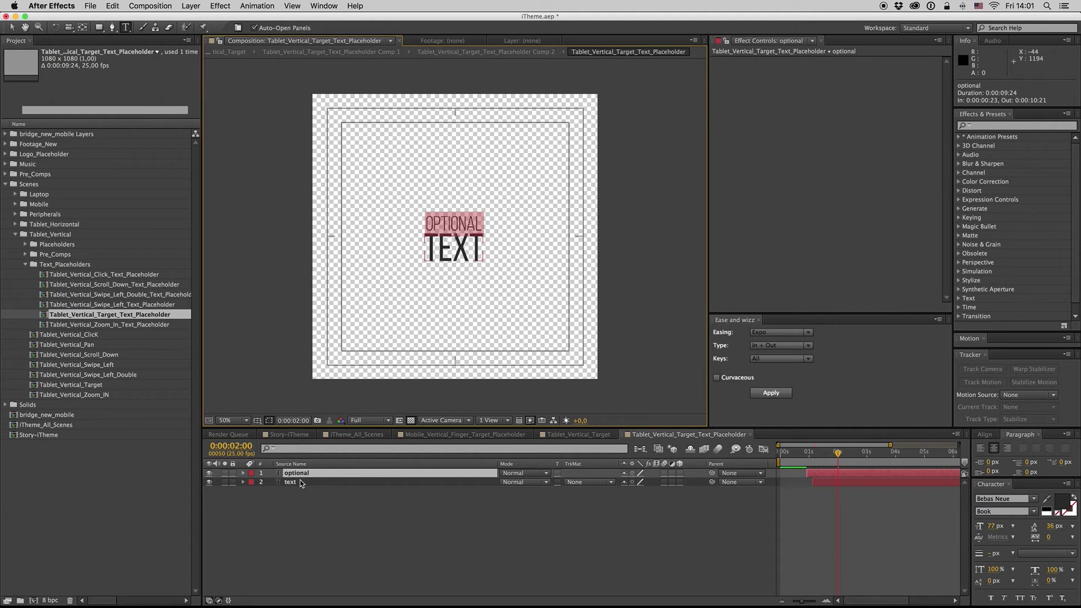
text(my new)
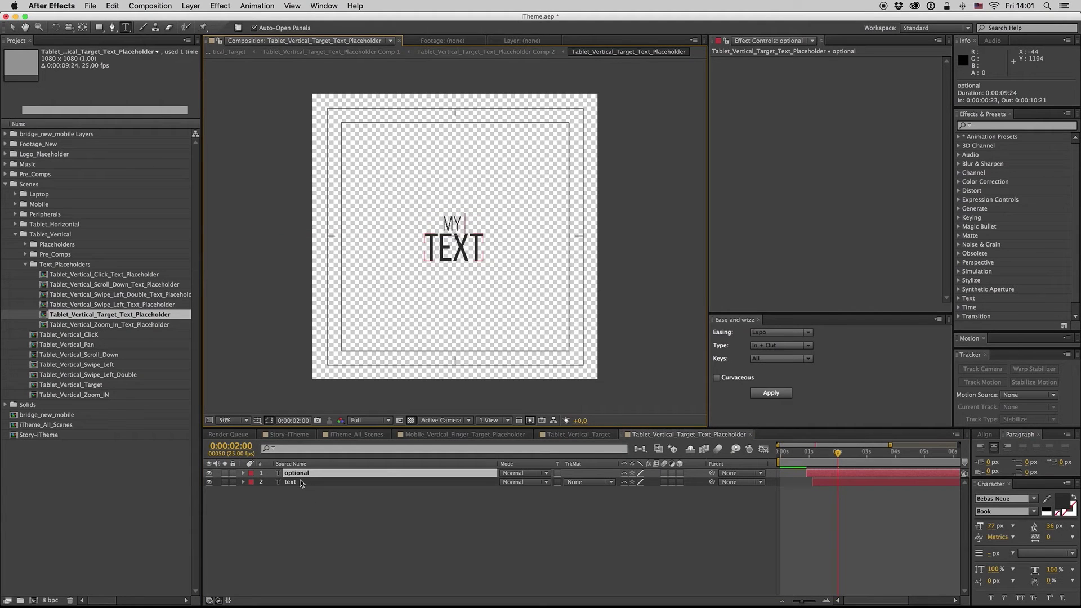
click(514, 535)
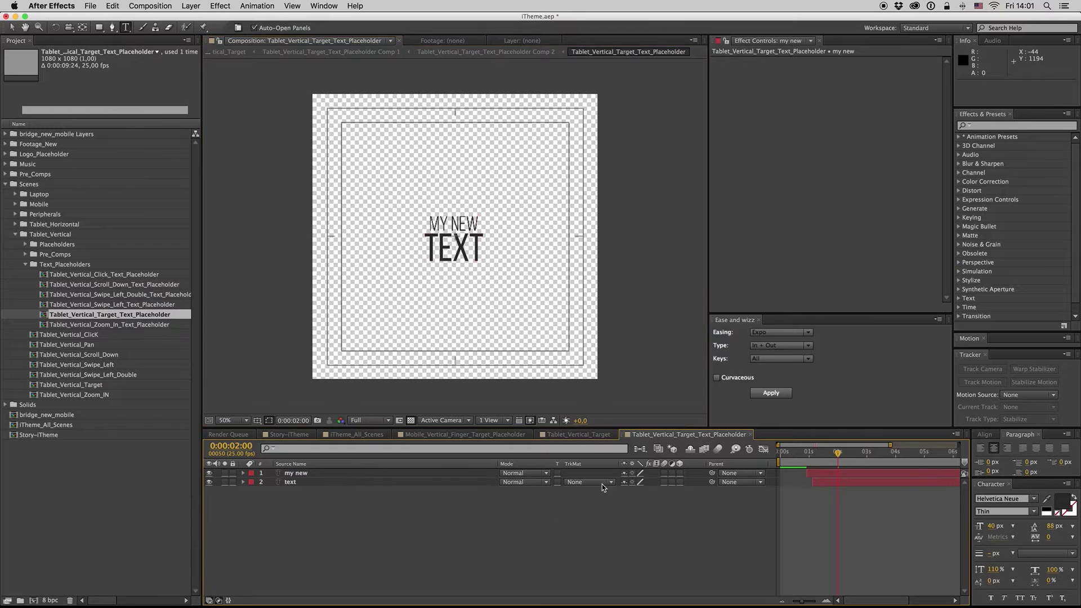
- Preview the tablet scene from the start at Quarter resolution, then restore Full resolution
click(580, 435)
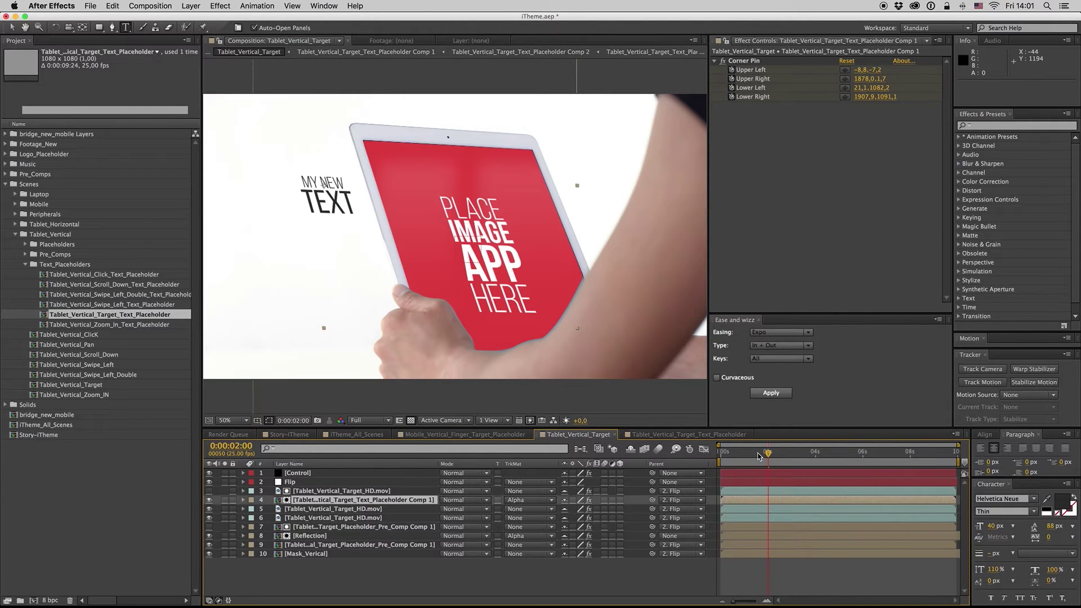
drag(759, 456, 722, 455)
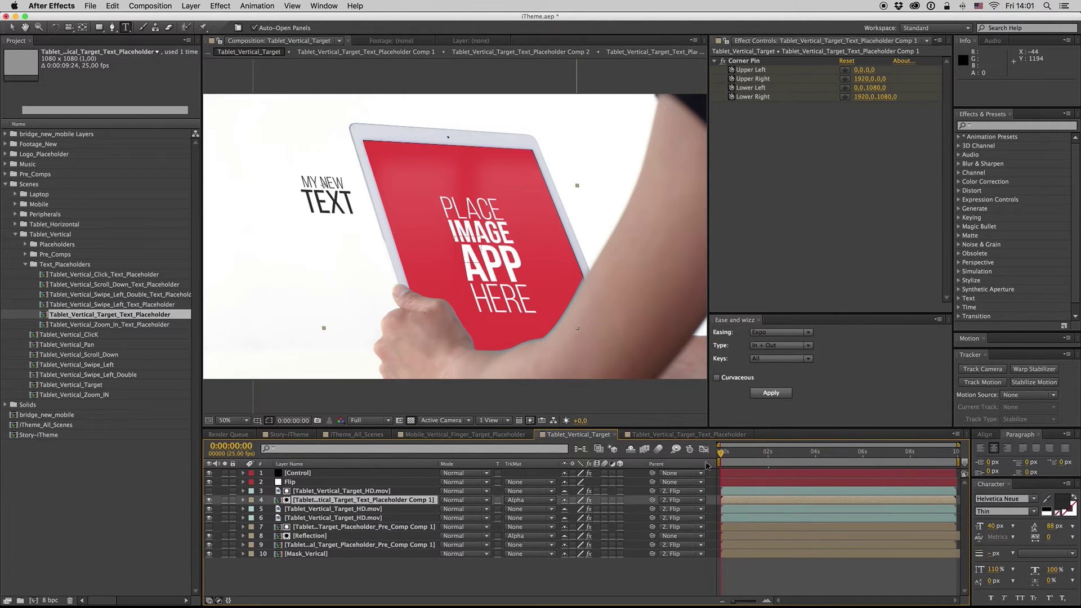
click(381, 426)
click(372, 478)
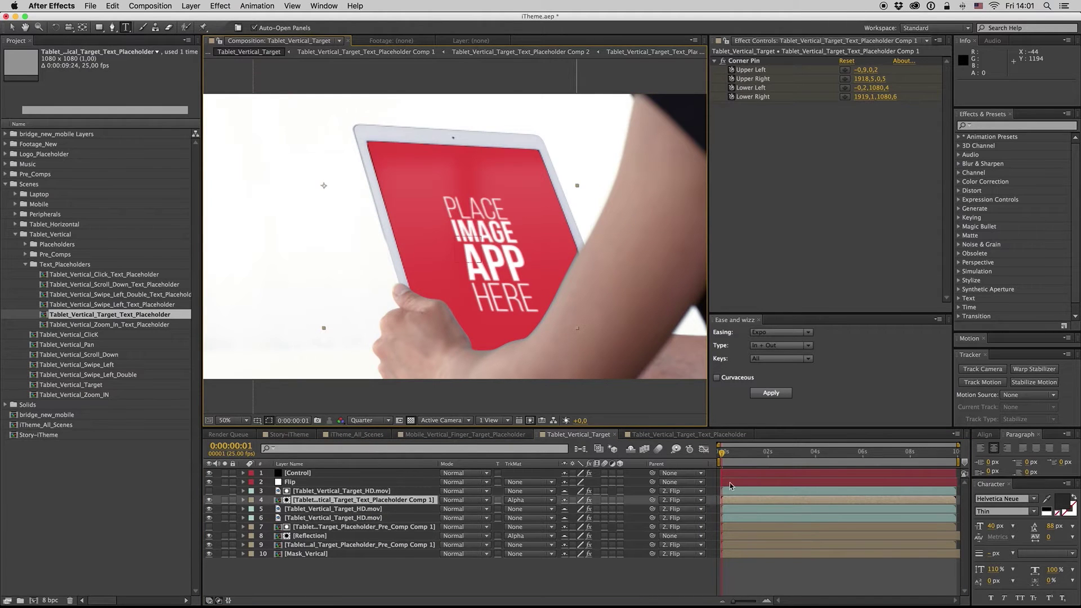
key(space)
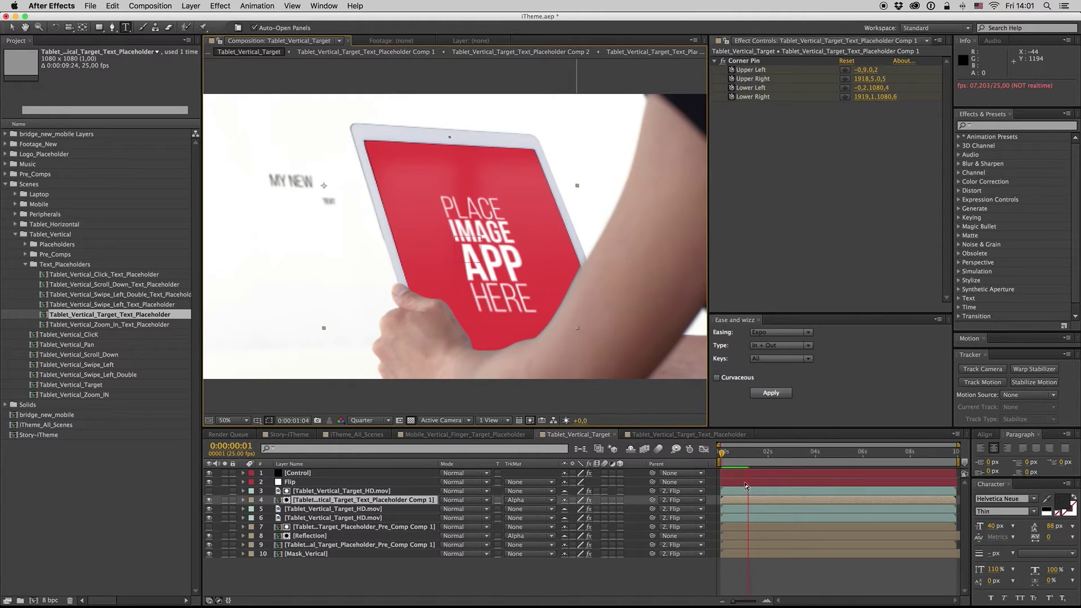
click(371, 420)
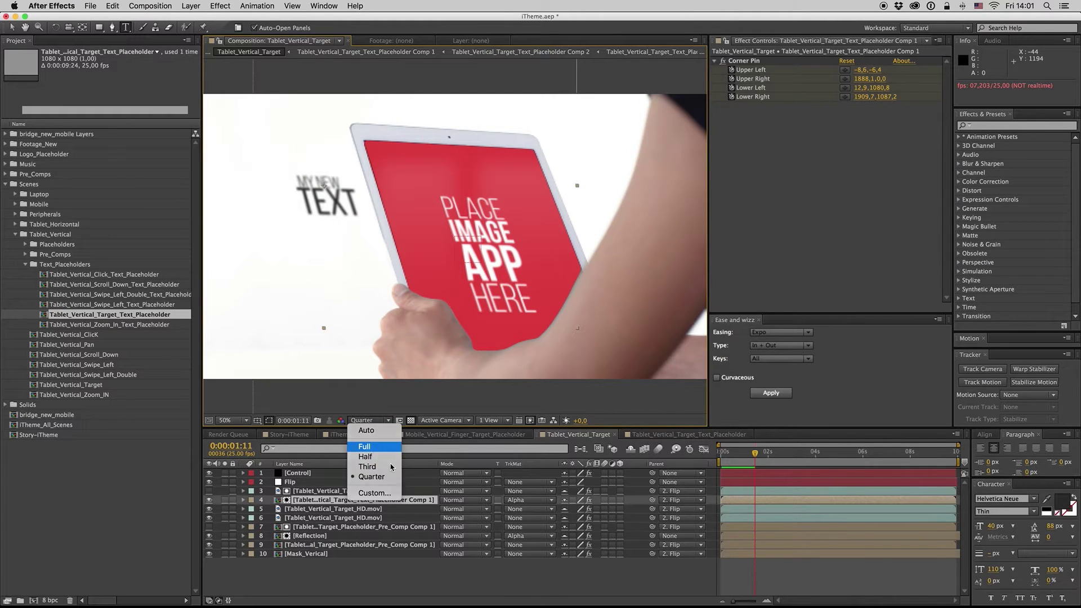
click(372, 446)
- Shift the text placeholder layer one frame later, undo it, and advance to 0:00:01:16
click(764, 500)
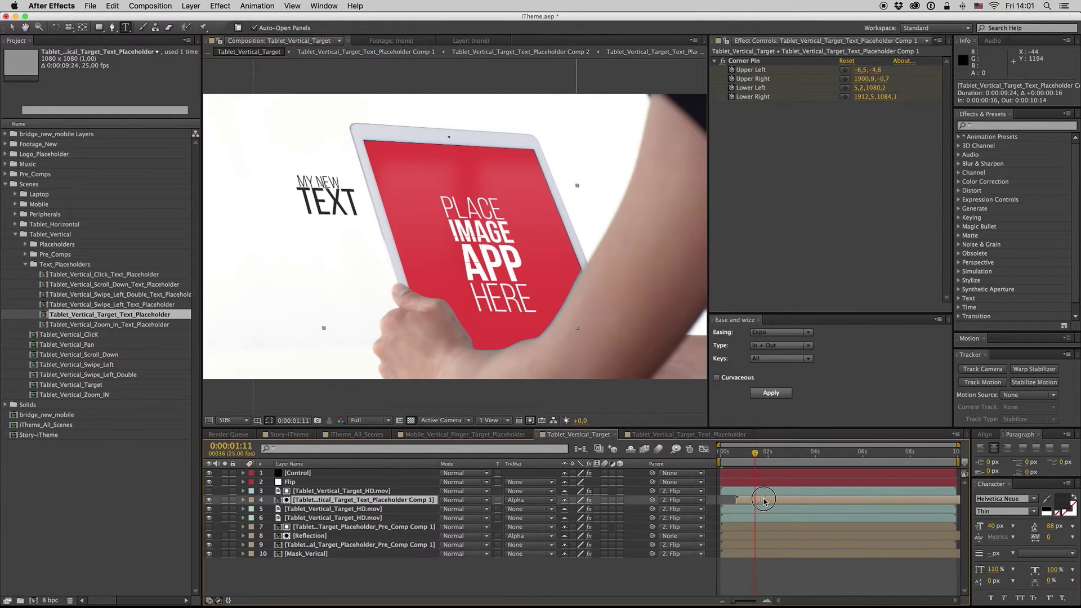
drag(764, 500, 766, 503)
key(super+z)
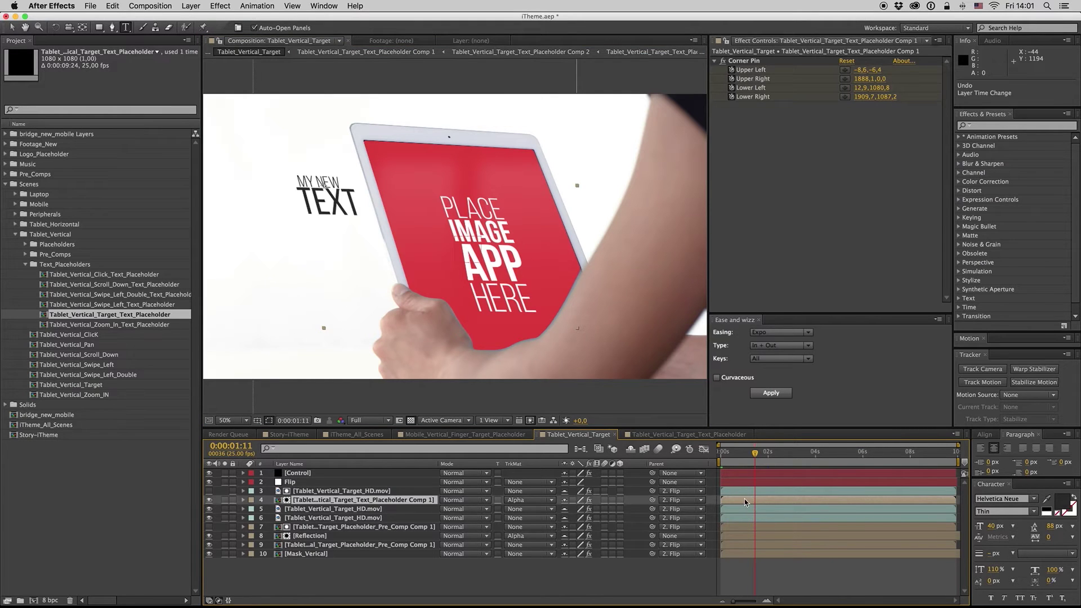
drag(755, 460, 757, 456)
- Move both text layers earlier in the text placeholder comp, check them at 0:00:00:24, and close it
click(686, 434)
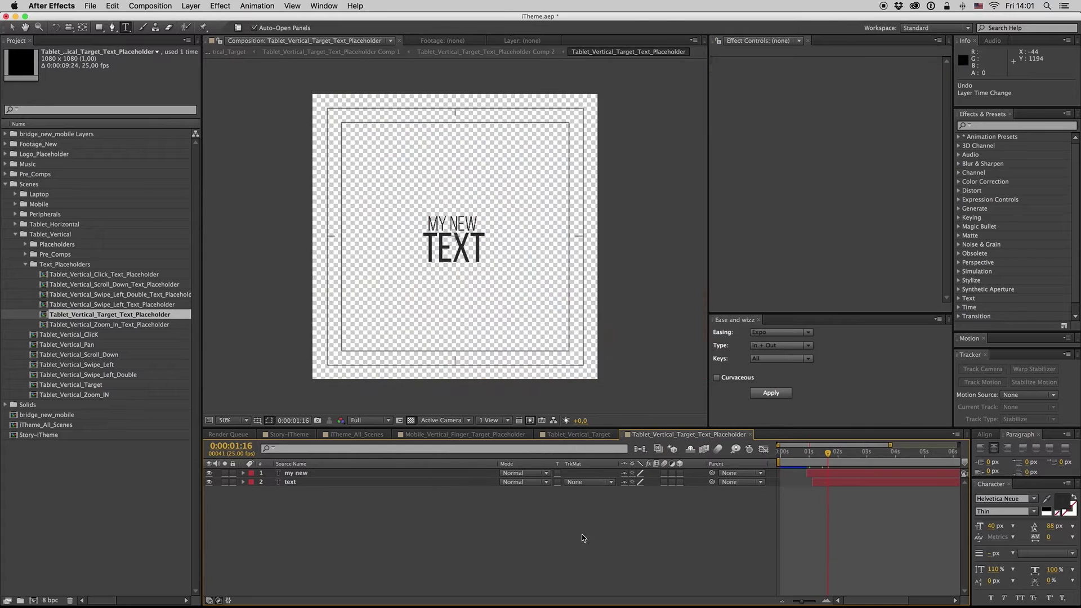
click(337, 523)
key(super+a)
drag(830, 484, 816, 485)
click(808, 454)
click(634, 512)
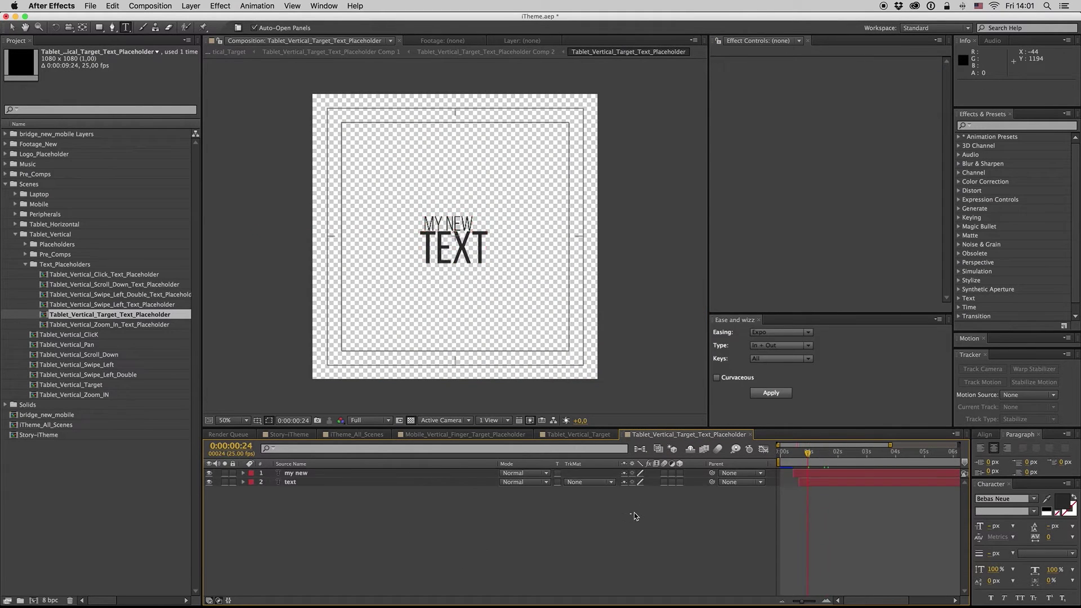
click(750, 434)
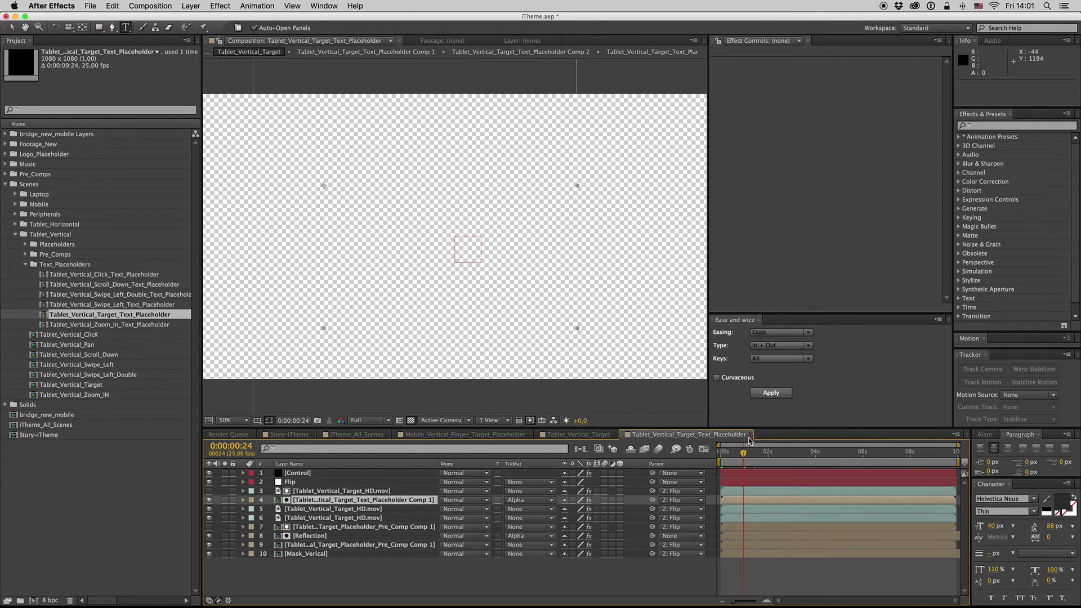
- At 0:00:04:06, try moving the text placeholder, undo the move, and close Tablet_Vertical_Target
click(763, 459)
click(819, 459)
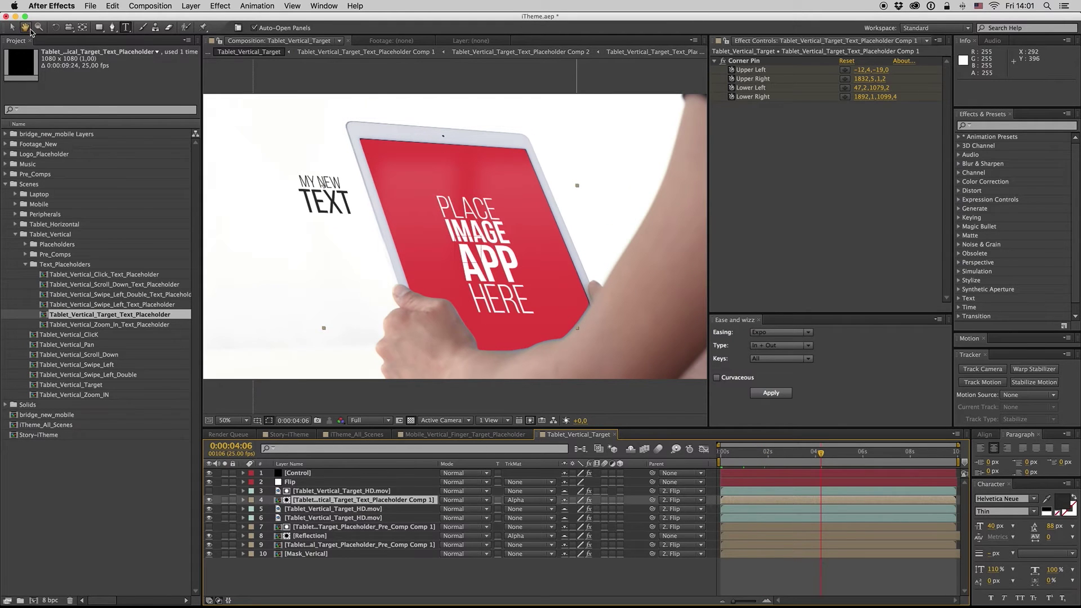
click(11, 27)
drag(333, 206, 349, 258)
key(ctrl+z)
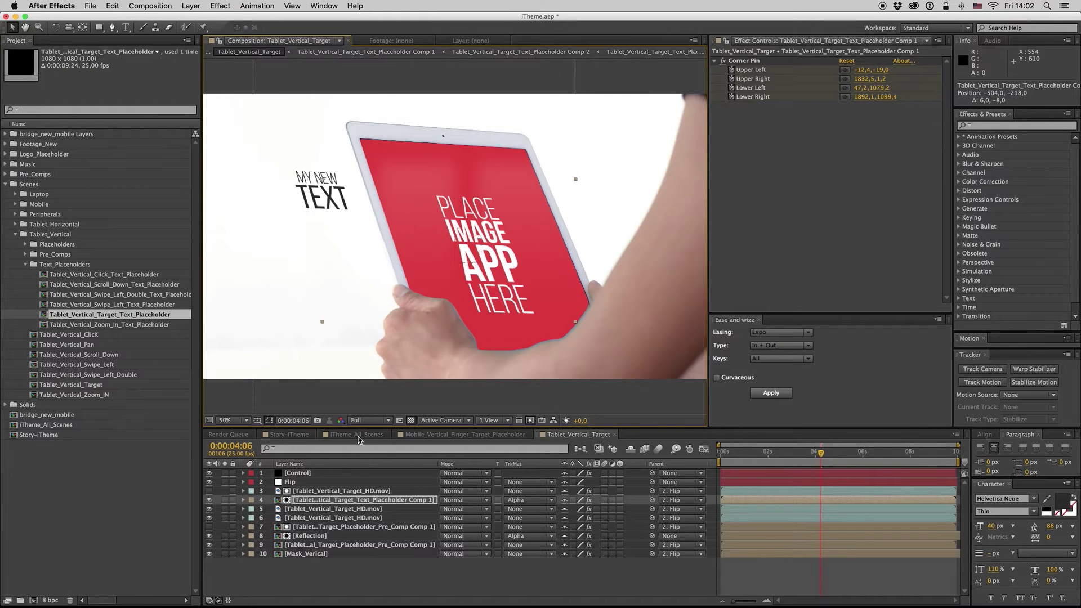
click(357, 564)
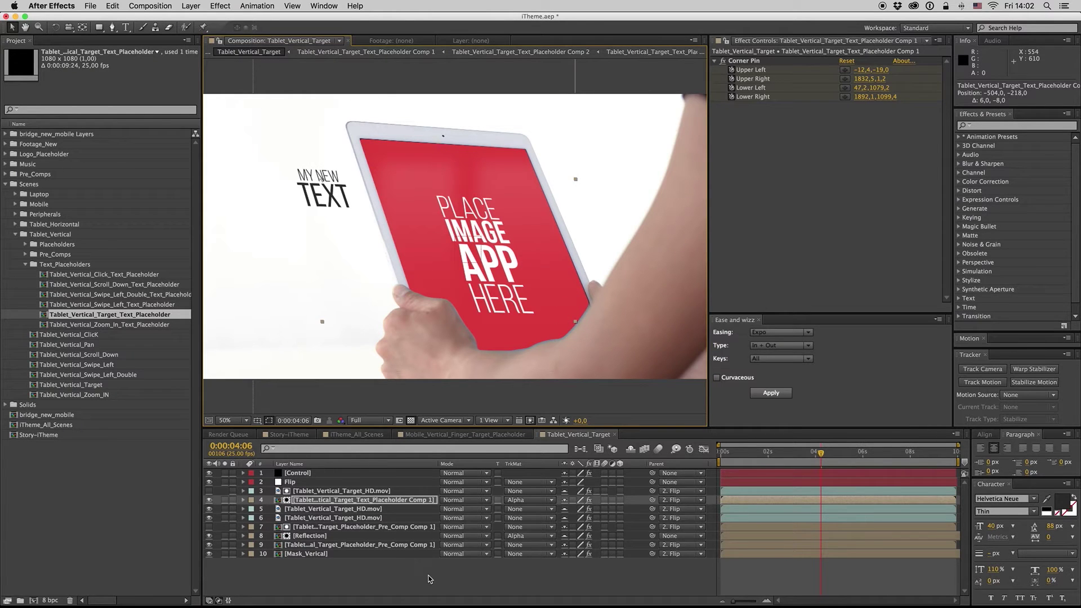
click(616, 434)
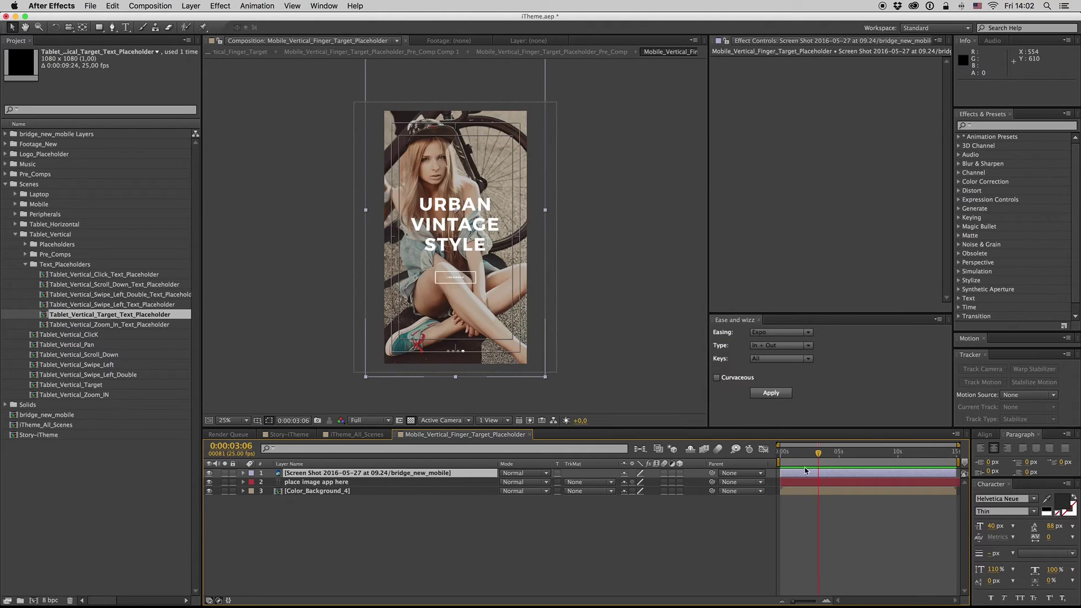
- Close the mobile placeholder comp and select layer 17 Tablet_Horizontal_Scroll_Down at 0:02:26:09 in iTheme_All_Scenes
click(516, 503)
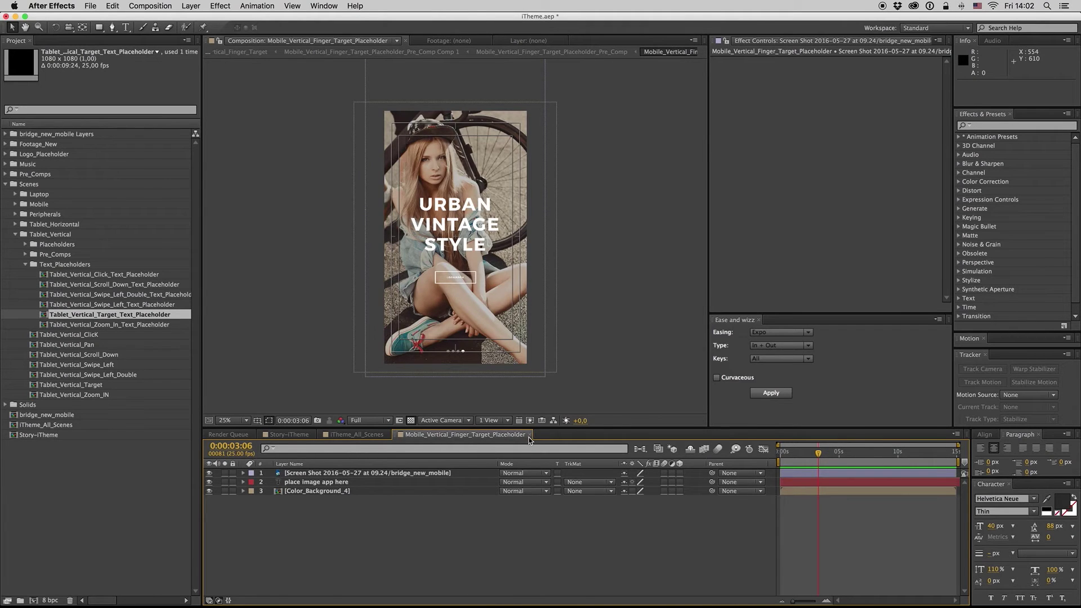
click(529, 435)
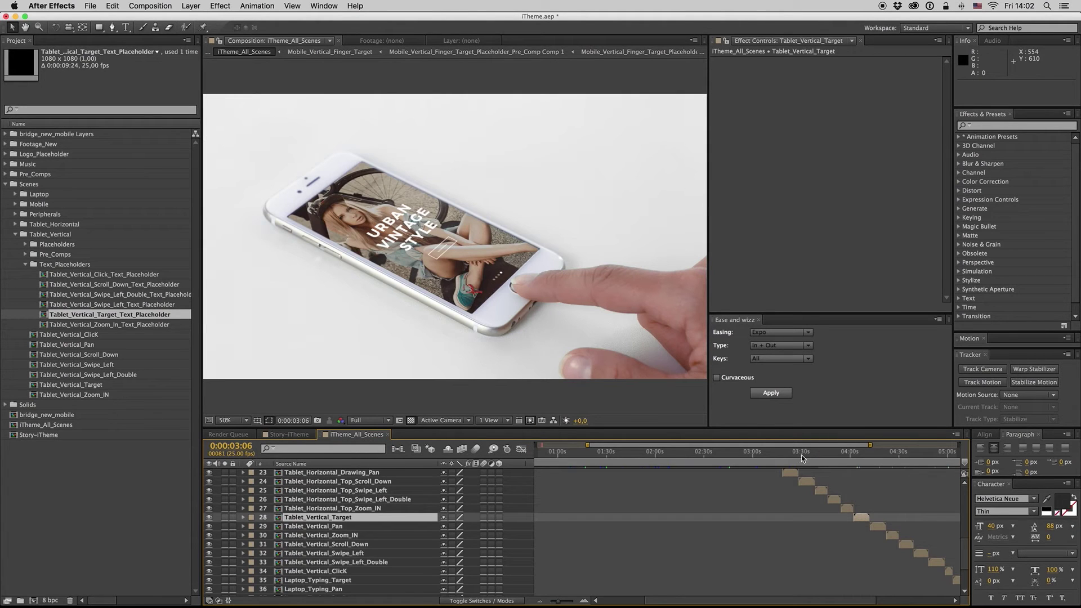
click(792, 452)
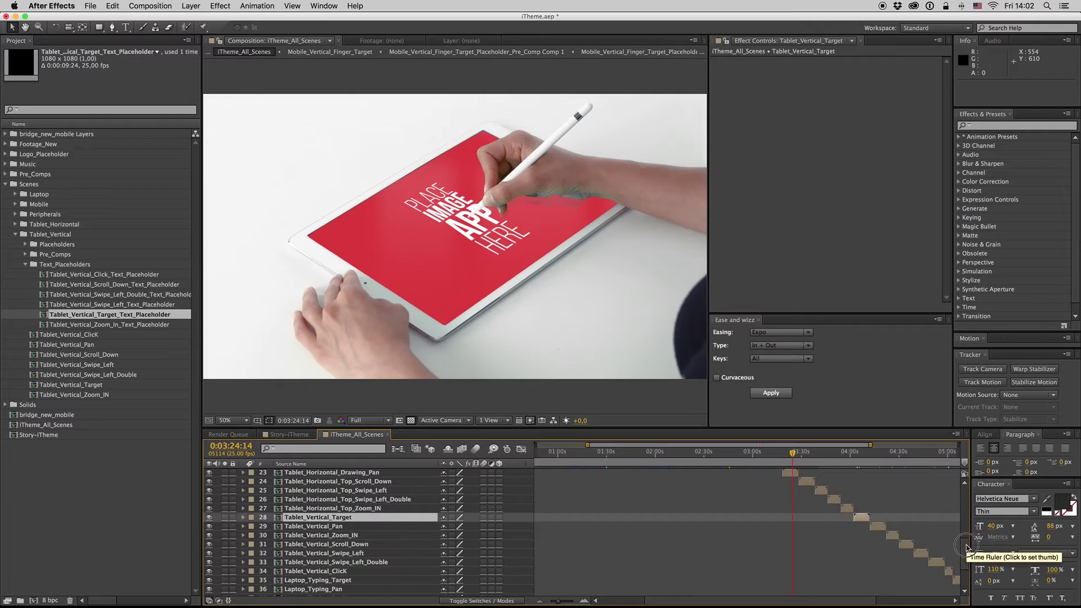
scroll(966, 547, up, 5)
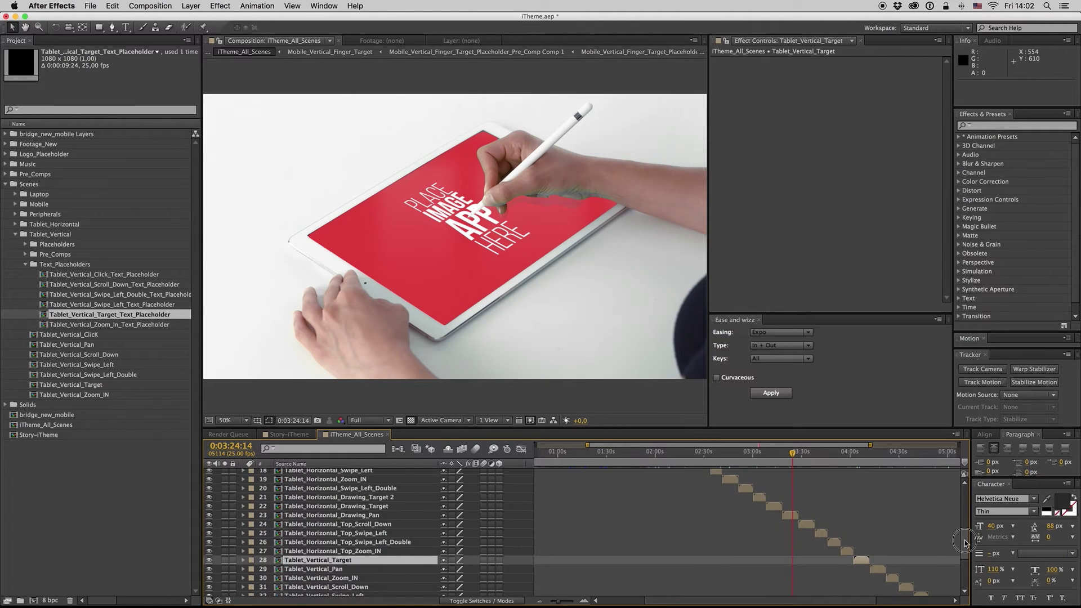
scroll(682, 493, up, 9)
click(698, 454)
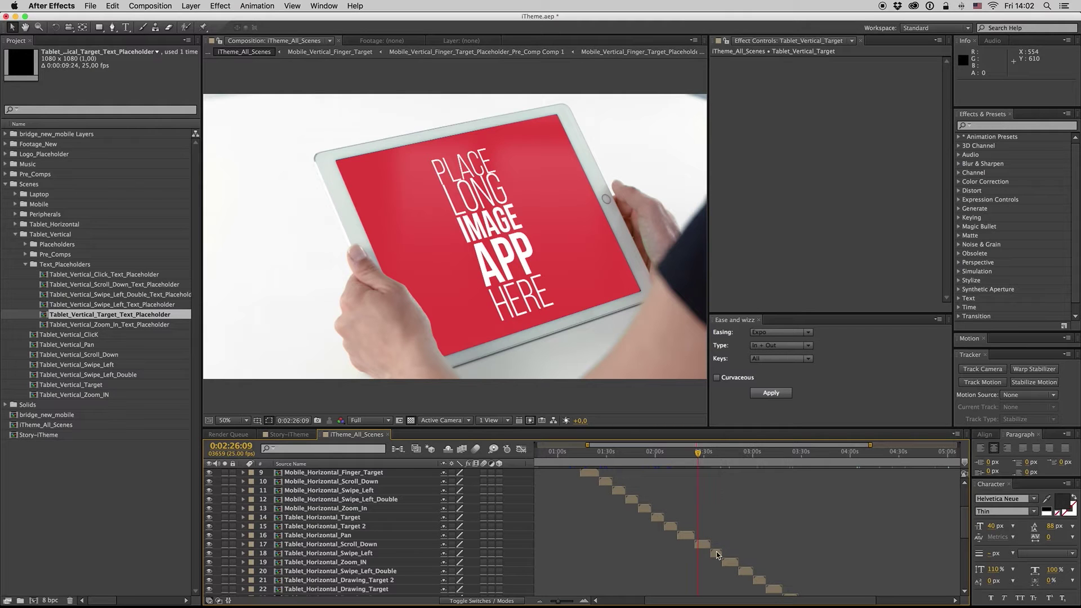
click(702, 545)
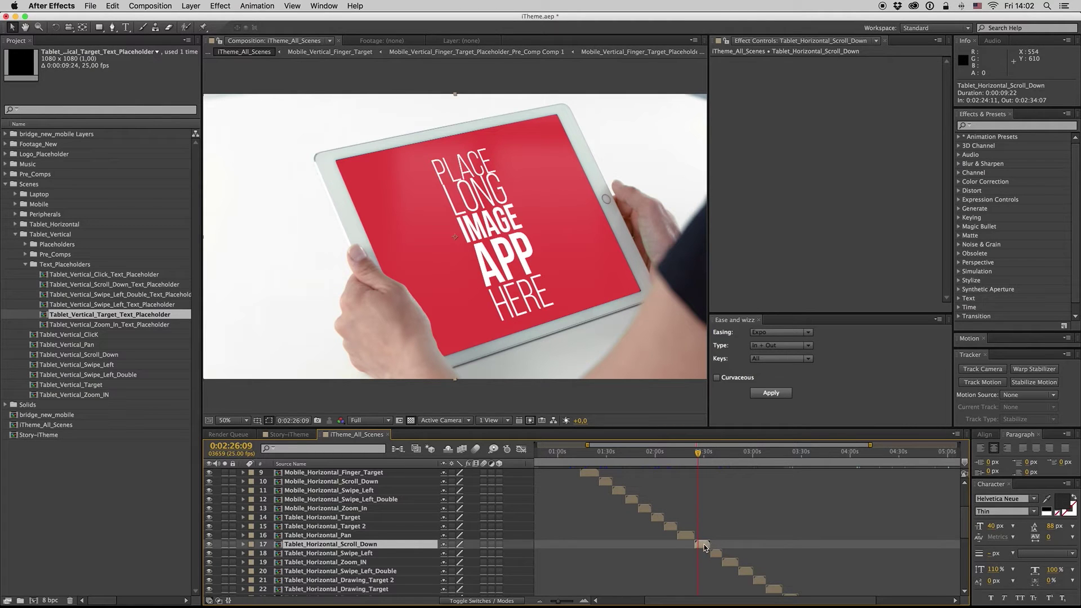
- Reveal layer 17's source in the Project panel and open Tablet_Horizontal_Scroll_Down_Placeholder from Tablet_Horizontal > Placeholders
double_click(703, 545)
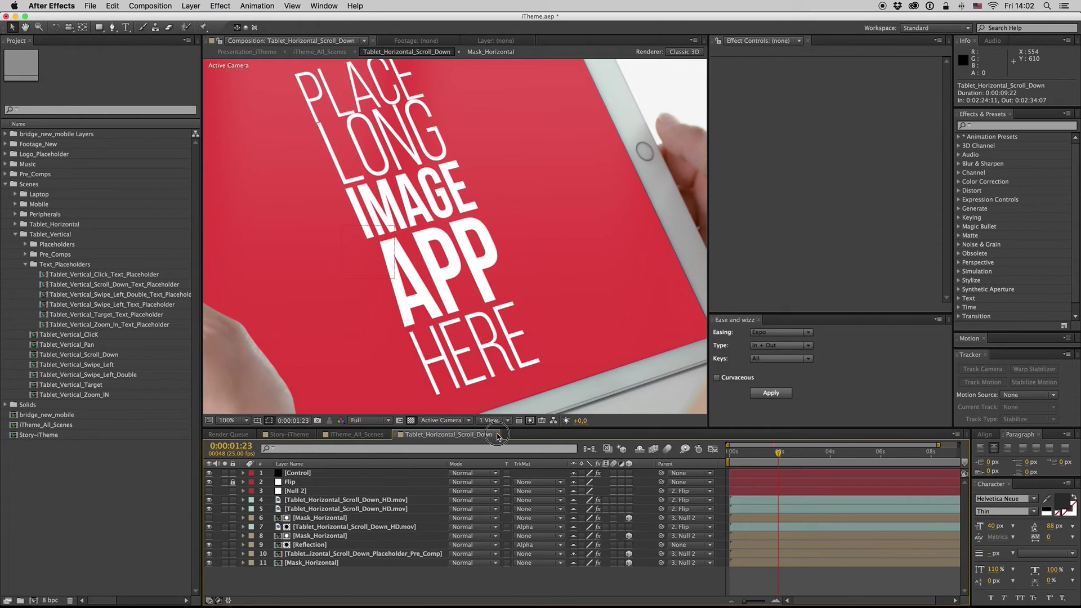
key(super+w)
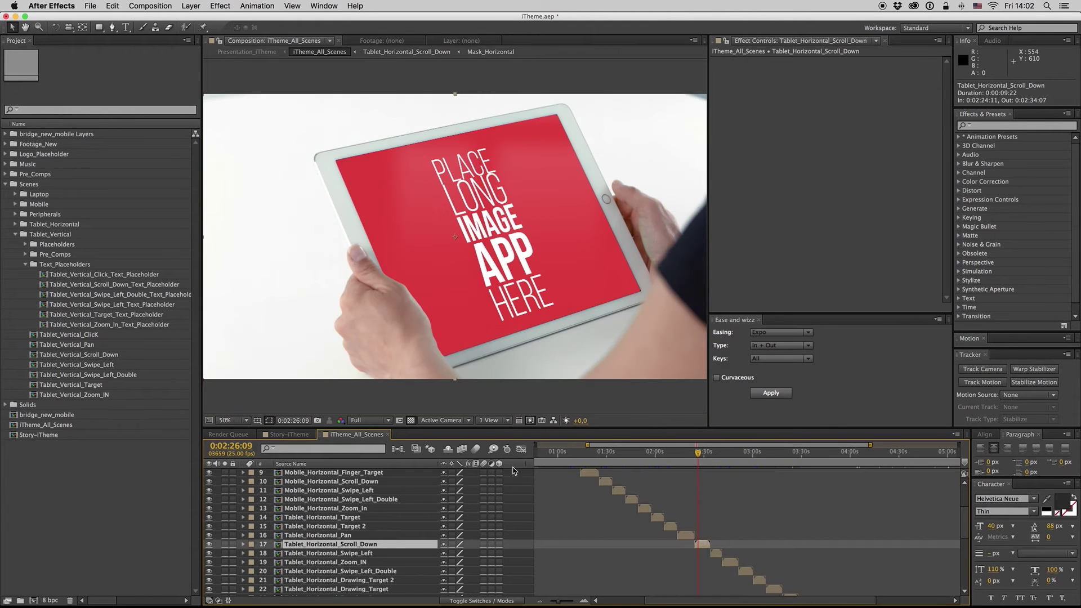
right_click(328, 546)
click(350, 436)
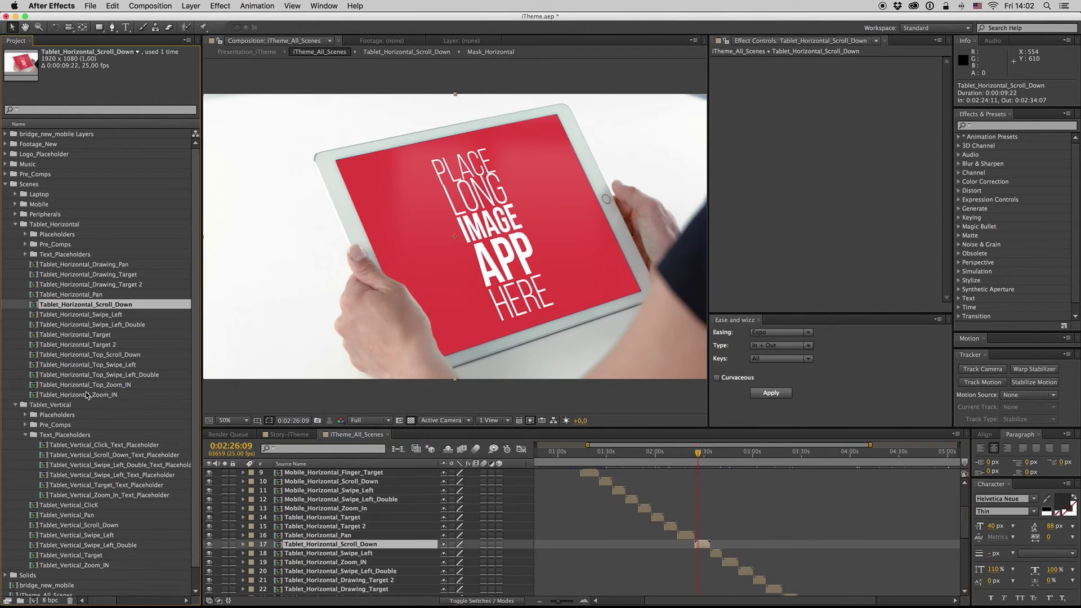
click(15, 406)
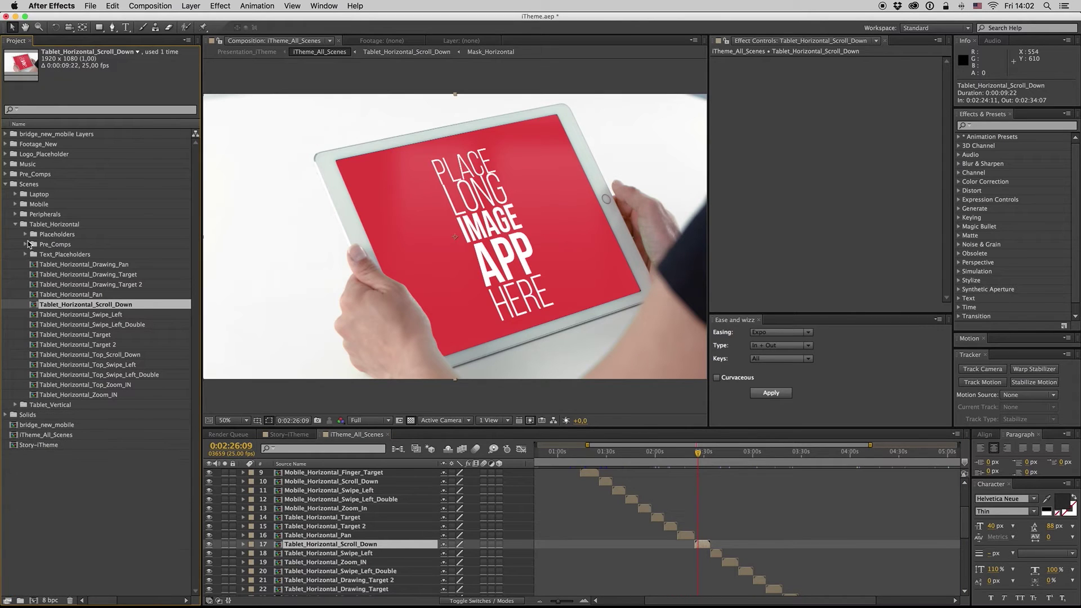
click(26, 236)
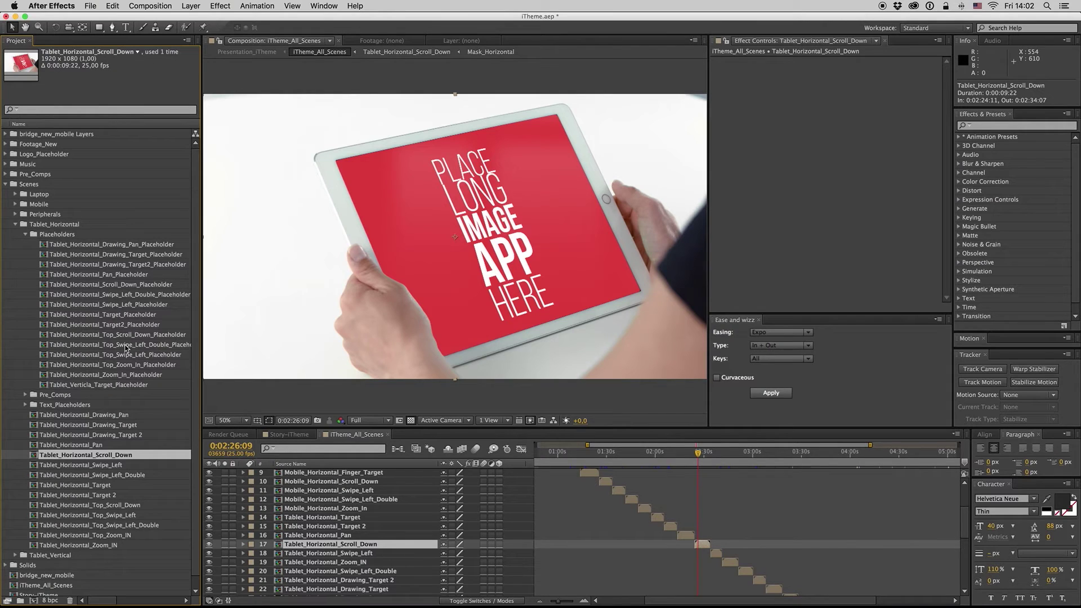
click(133, 286)
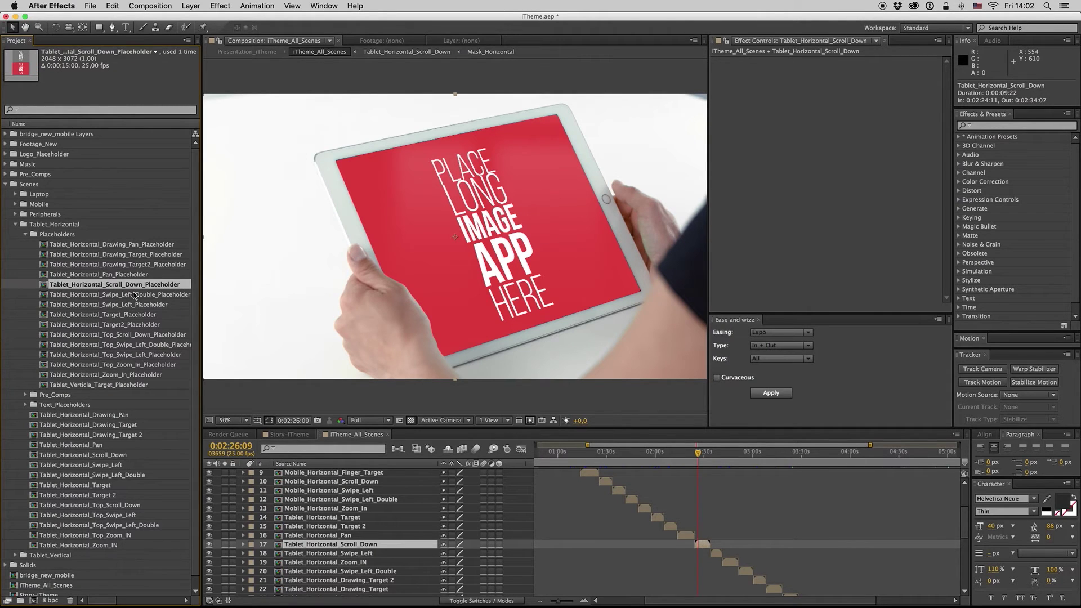
double_click(117, 287)
- Import the bridge_new_laptop Photoshop file as a Composition, dismissing the extra Import dialog
click(651, 454)
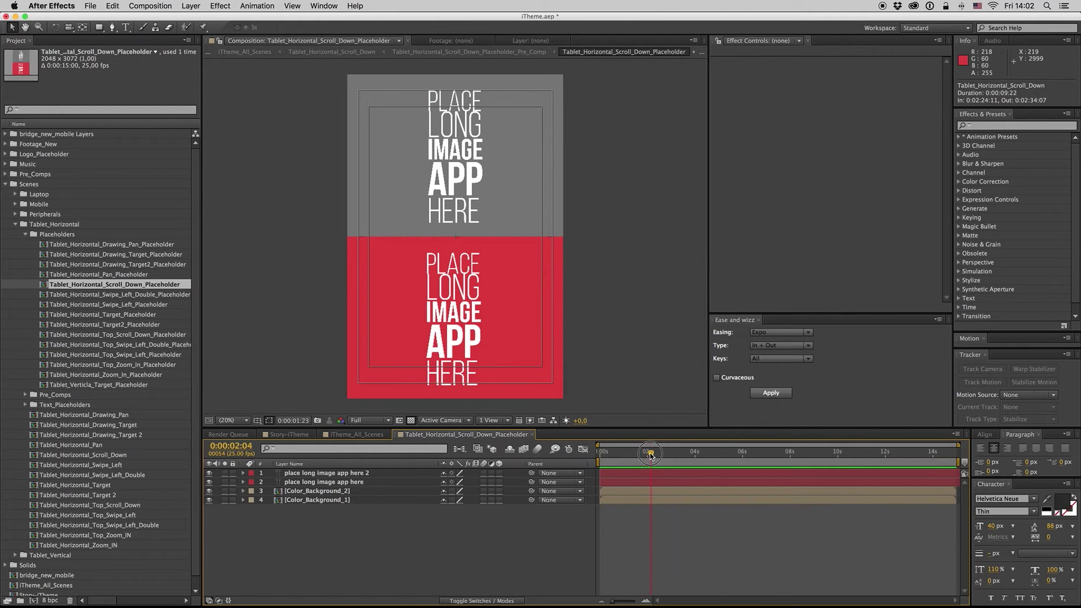
drag(650, 455, 649, 454)
click(6, 185)
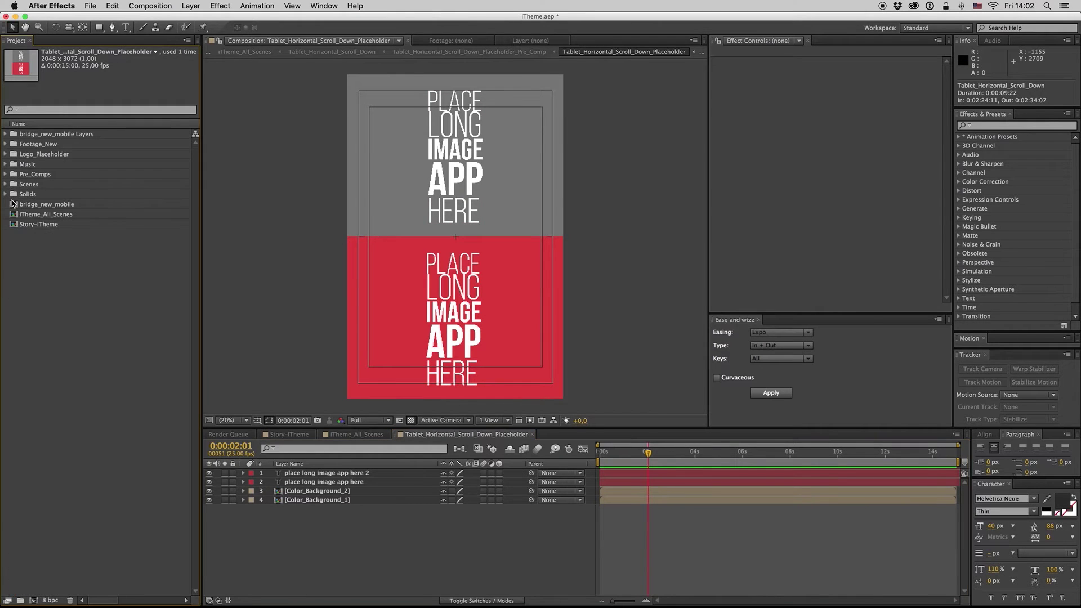
double_click(103, 321)
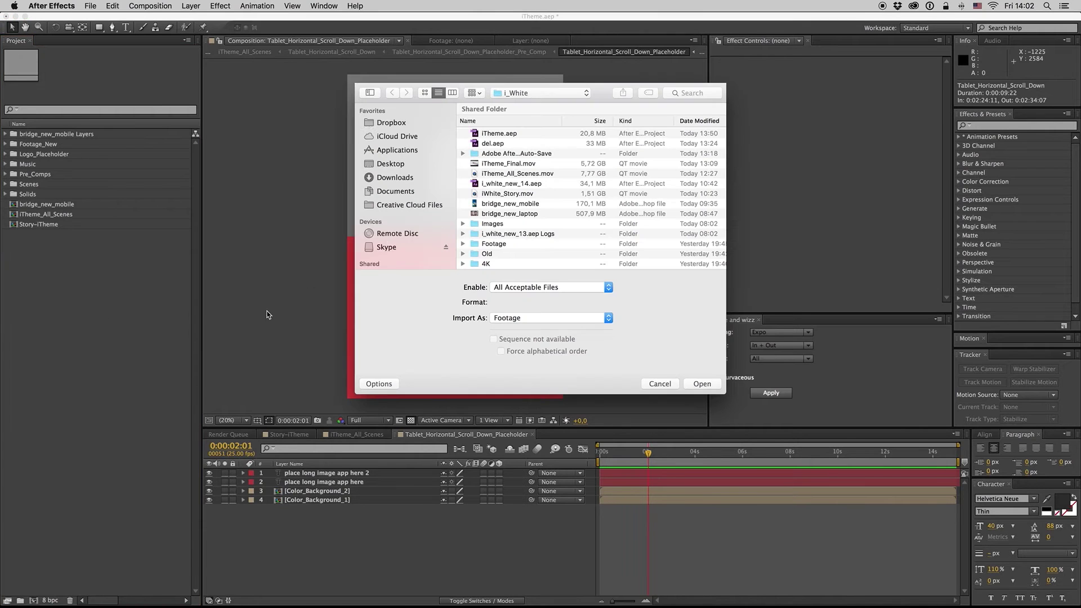
click(510, 215)
click(597, 318)
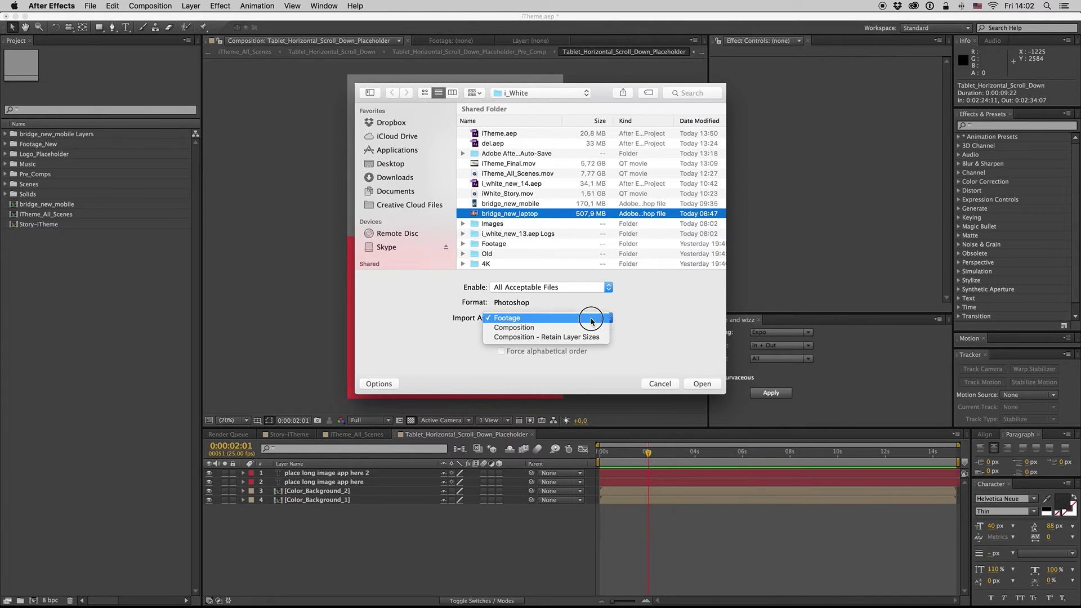
click(605, 329)
click(696, 385)
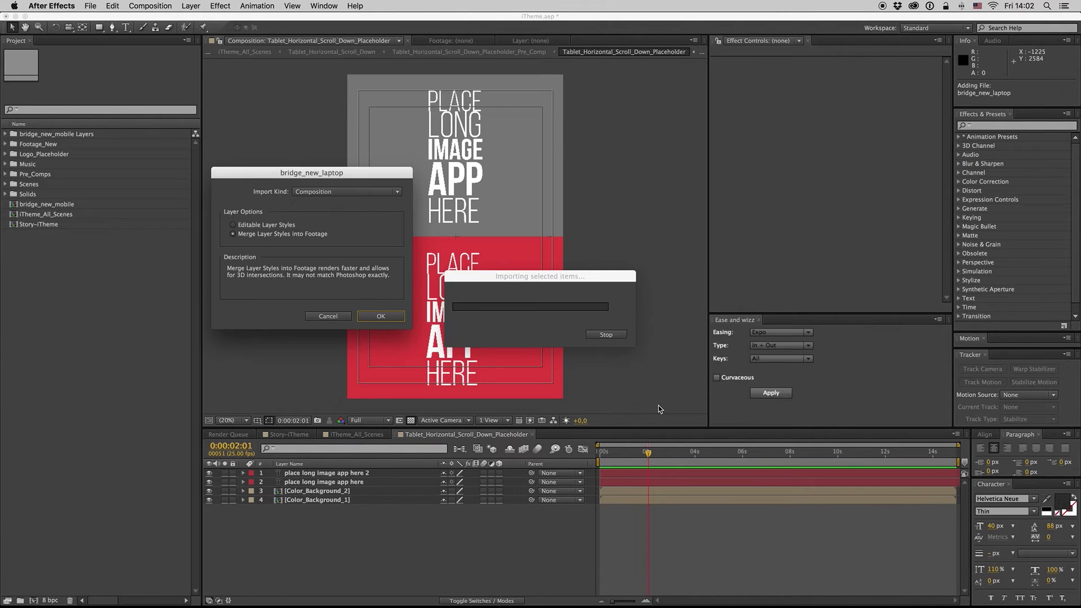
click(381, 317)
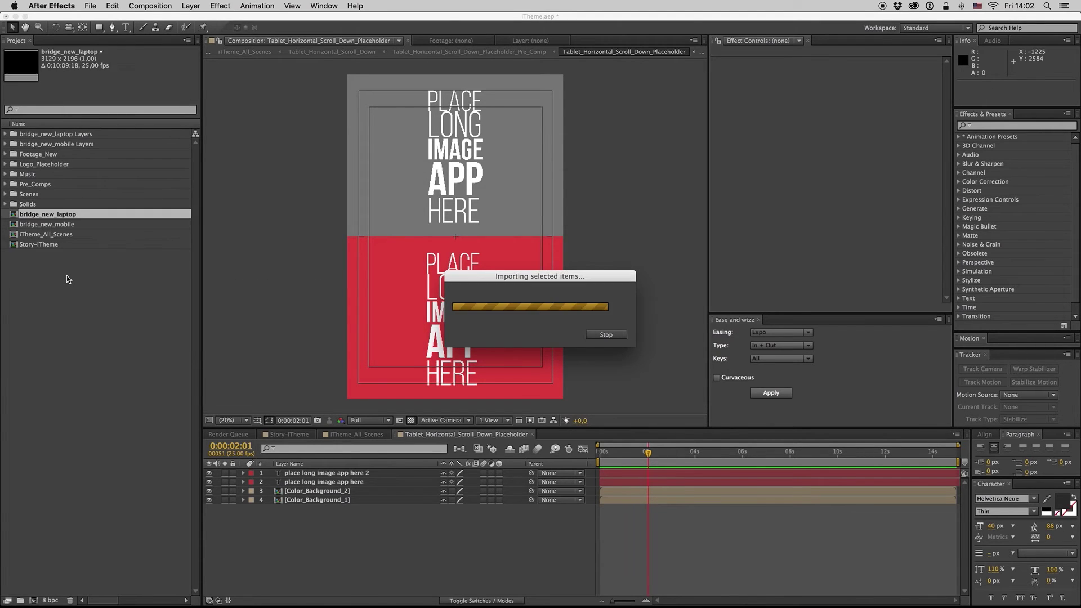
key(super+i)
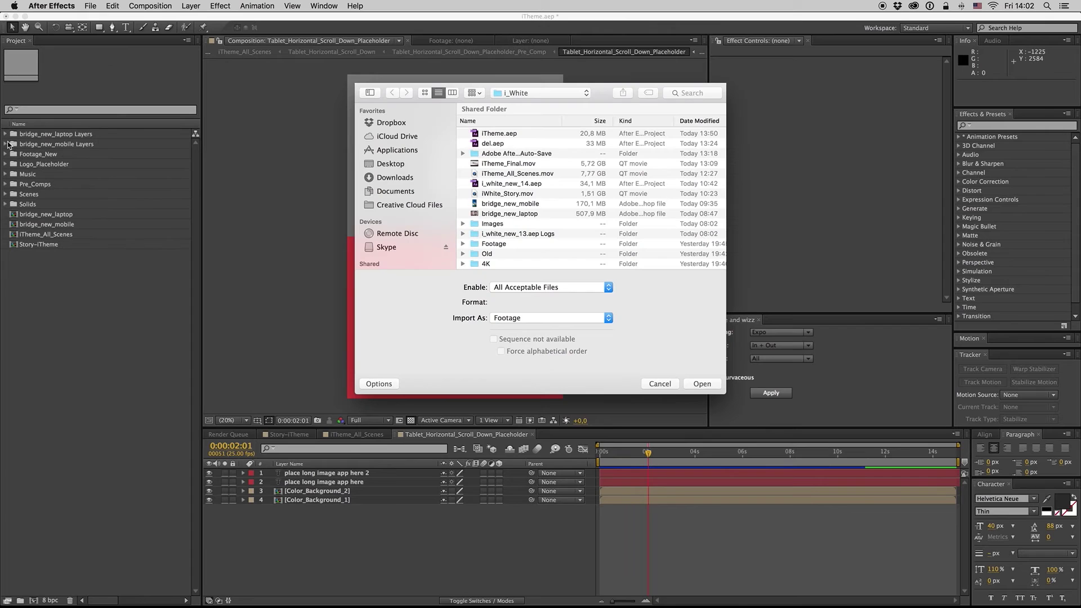
click(677, 384)
- Add the 08.34 bridge_new_laptop screenshot to the placeholder at 70% scale, aligned to the top
click(6, 134)
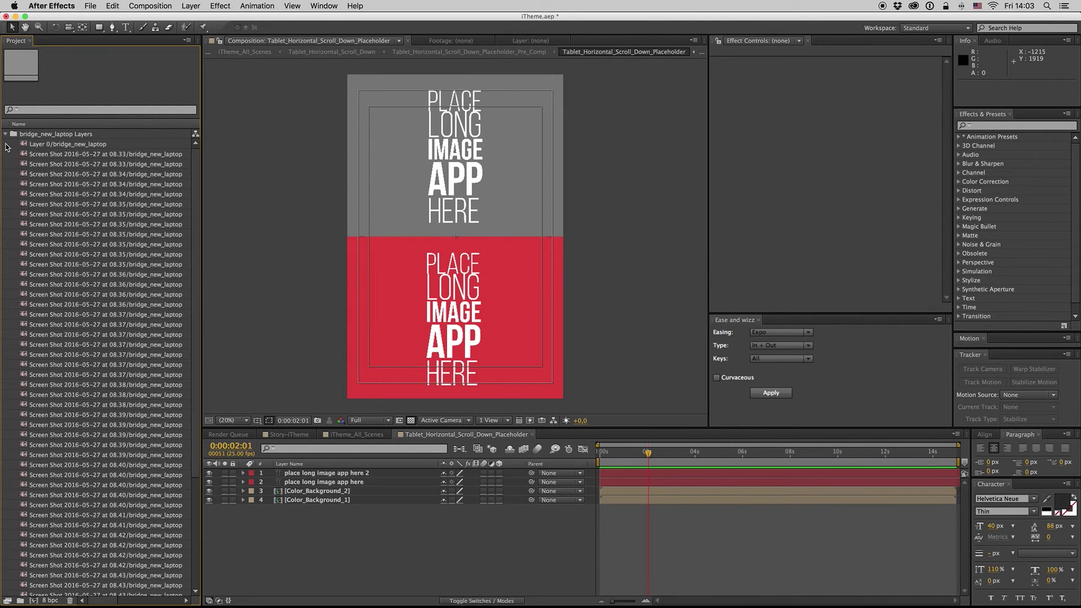
click(50, 185)
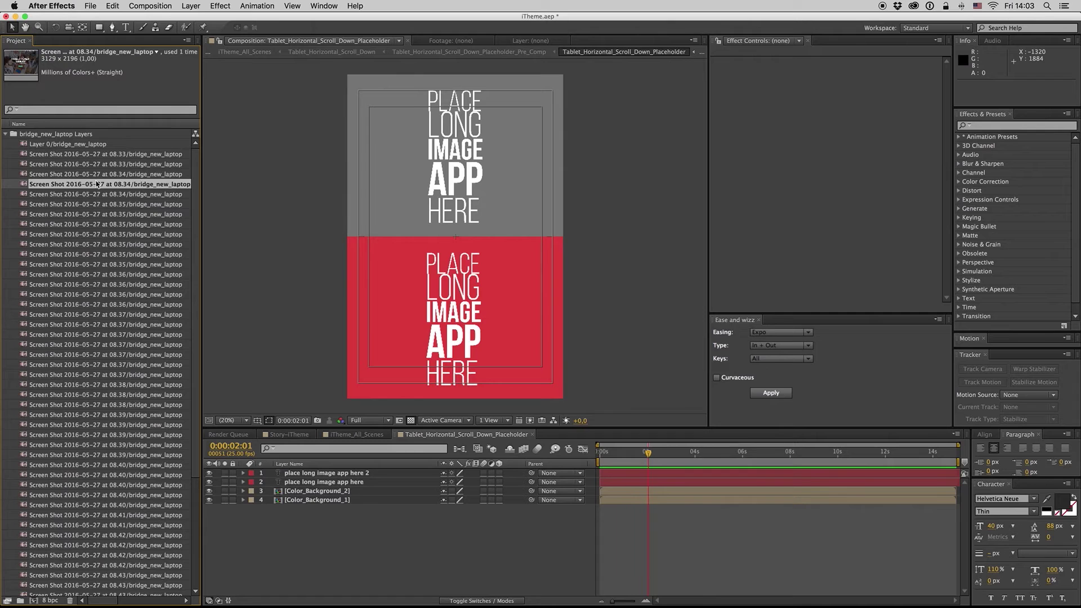
drag(97, 185, 380, 474)
key(s)
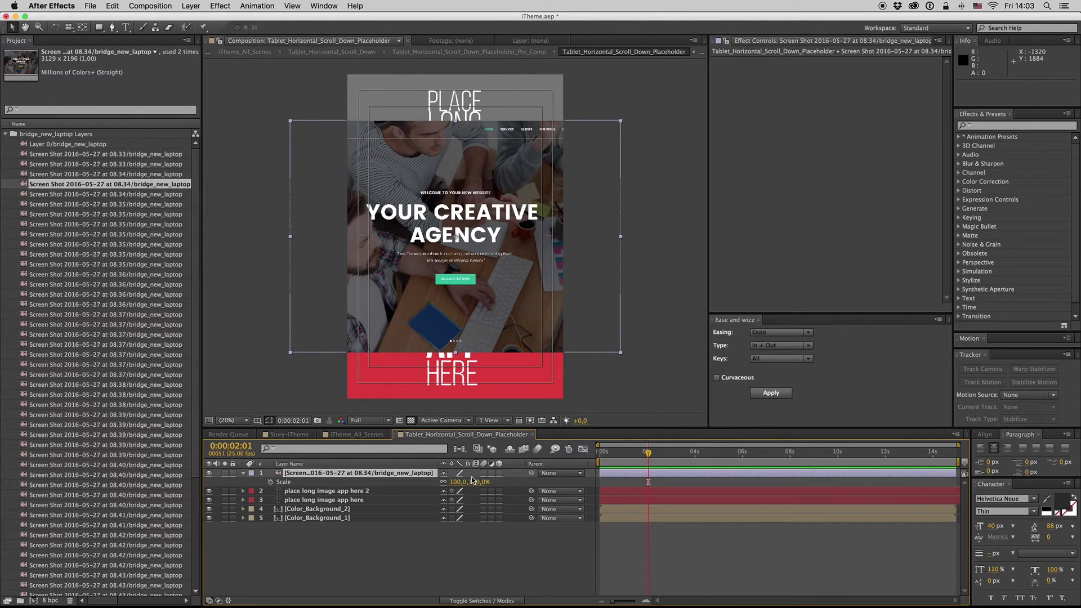
drag(472, 482, 442, 482)
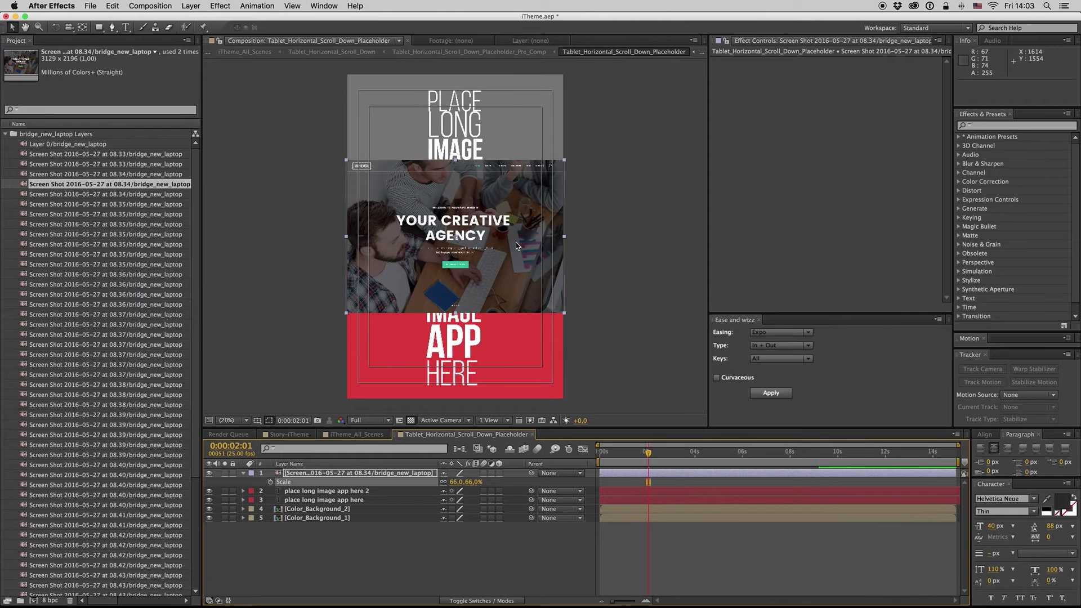
drag(516, 242, 512, 199)
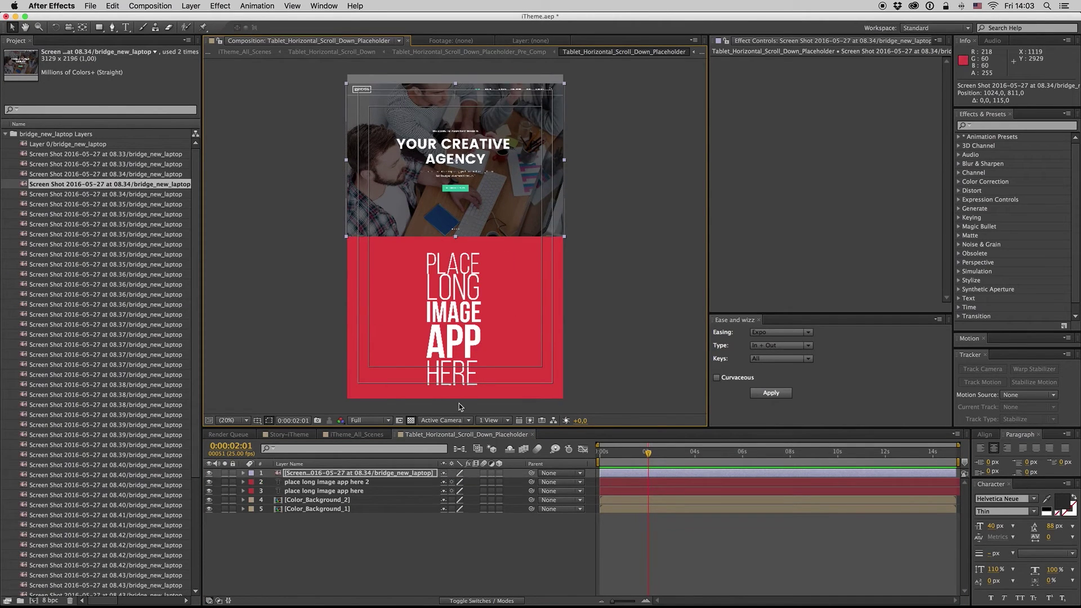
click(472, 482)
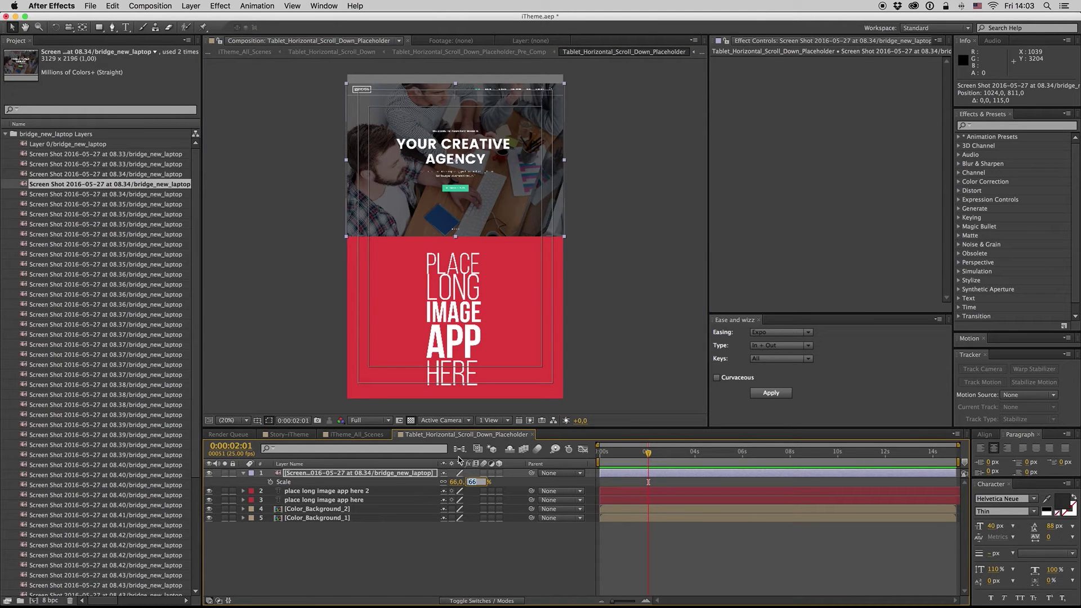
text(70)
key(Return)
click(499, 211)
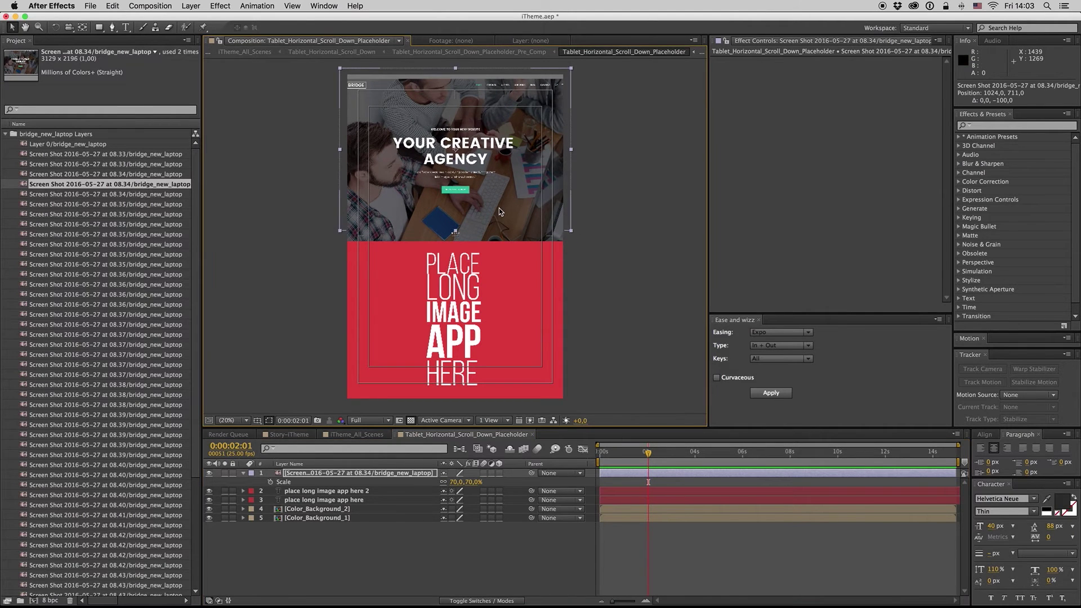
drag(499, 211, 477, 234)
click(346, 546)
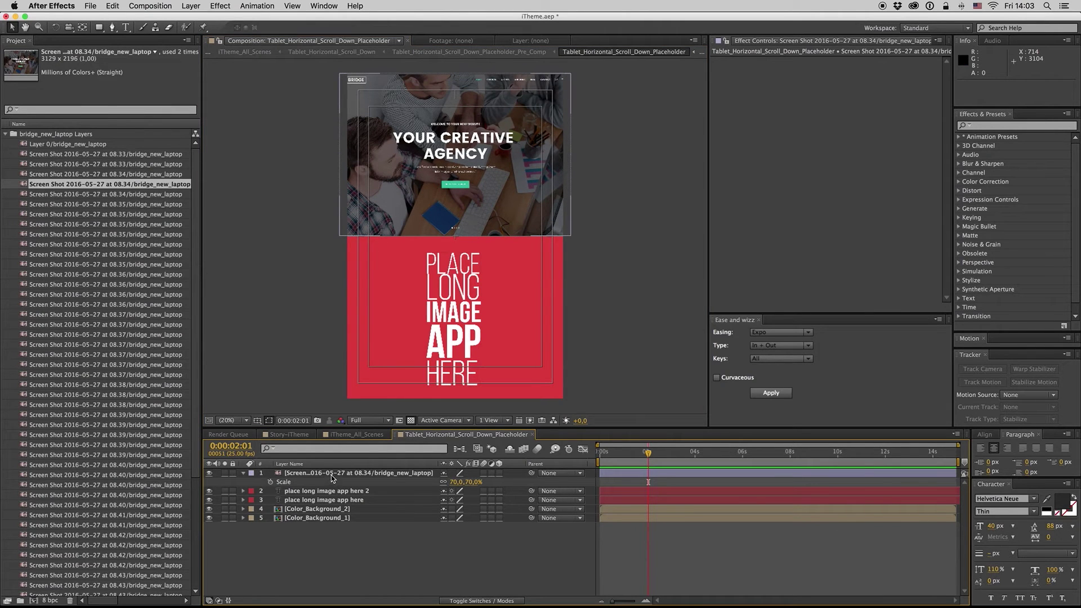
- Duplicate the screenshot below the first and replace the copy with the 'WE DEVELOP BRANDS' screenshot
key(ctrl+d)
drag(499, 110, 503, 277)
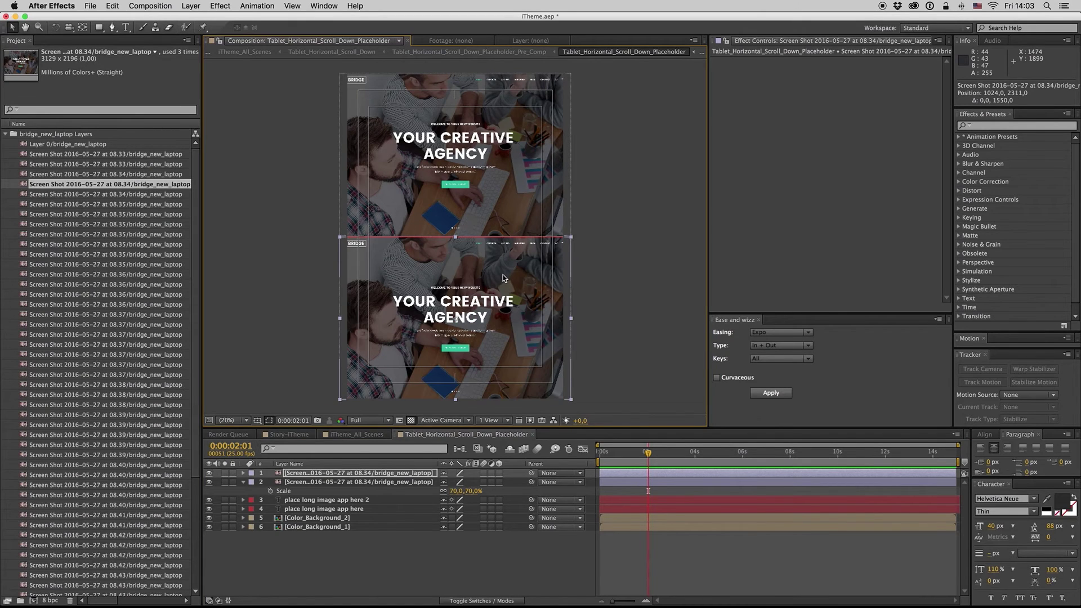
key(Up)
key(Up)
key(Up)
key(Up)
key(Up)
key(Up)
key(Up)
key(Up)
key(Up)
key(Up)
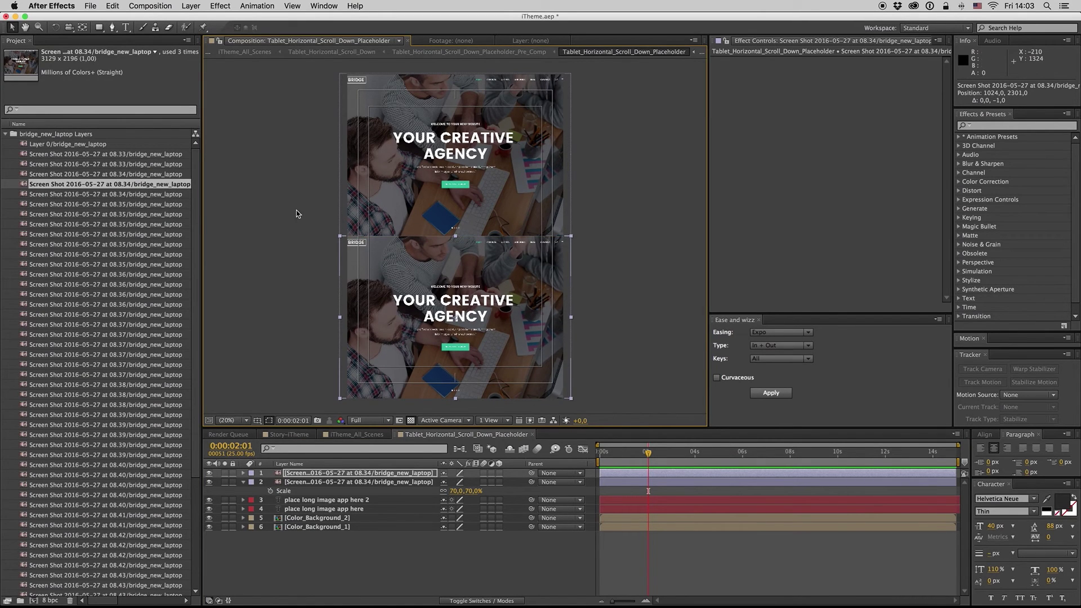
click(130, 197)
drag(124, 198, 387, 490)
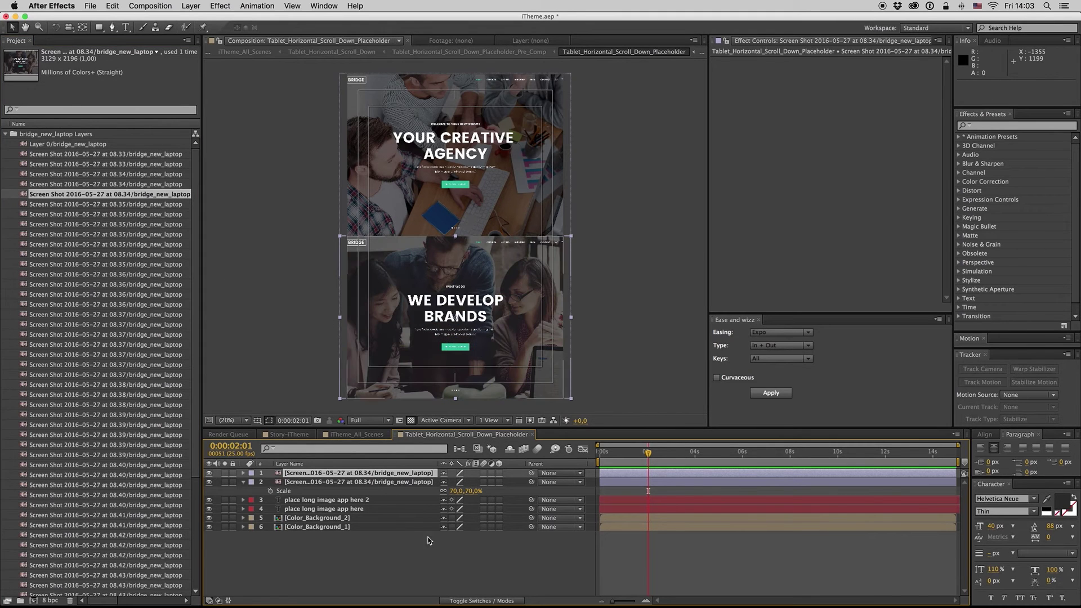
- Scrub iTheme_All_Scenes through the tablet scroll-down scene to preview the scrolling screenshots
click(371, 434)
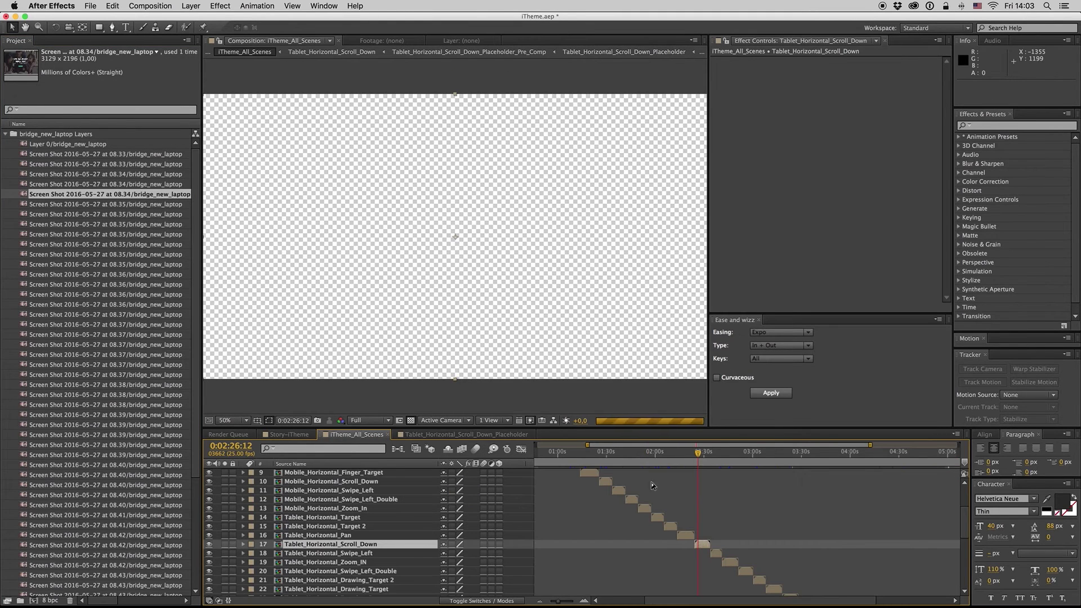
click(700, 453)
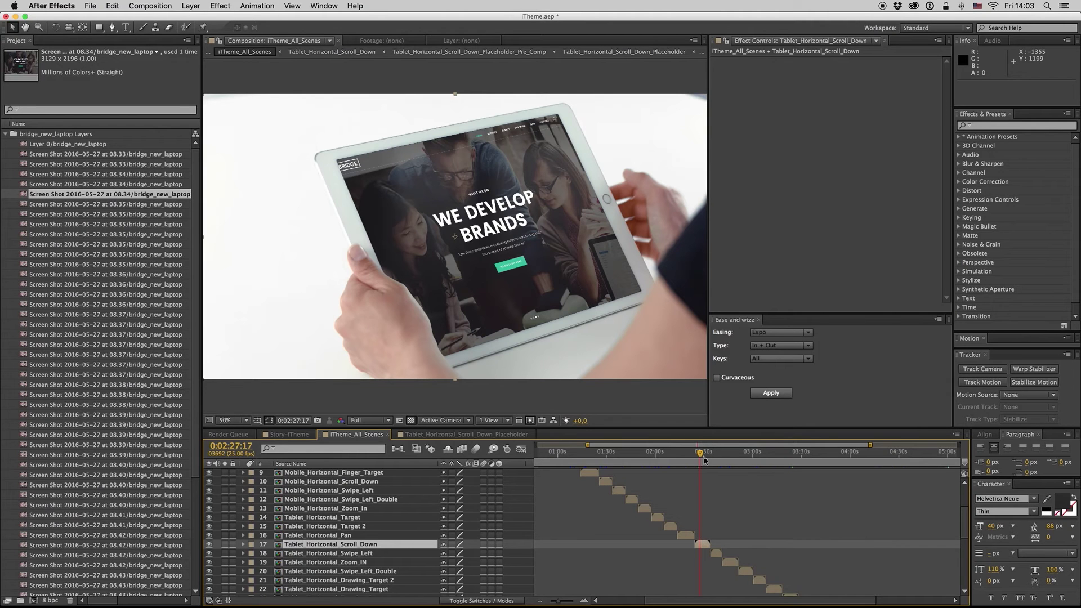
key(=)
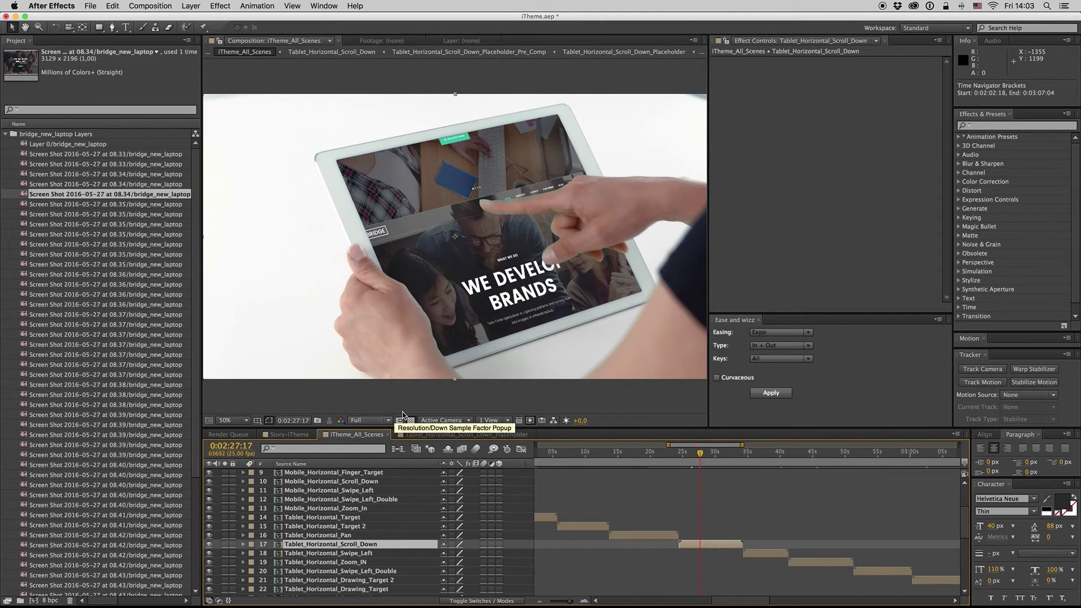
click(715, 464)
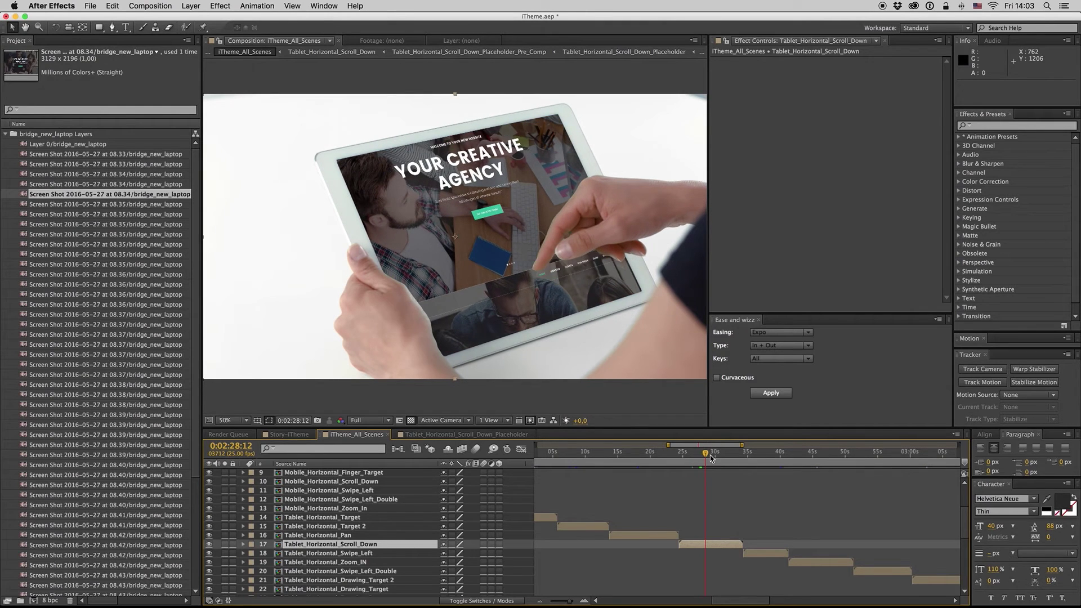
- Close the Tablet_Horizontal_Scroll_Down_Placeholder comp and move ahead to the next tablet scene
click(453, 435)
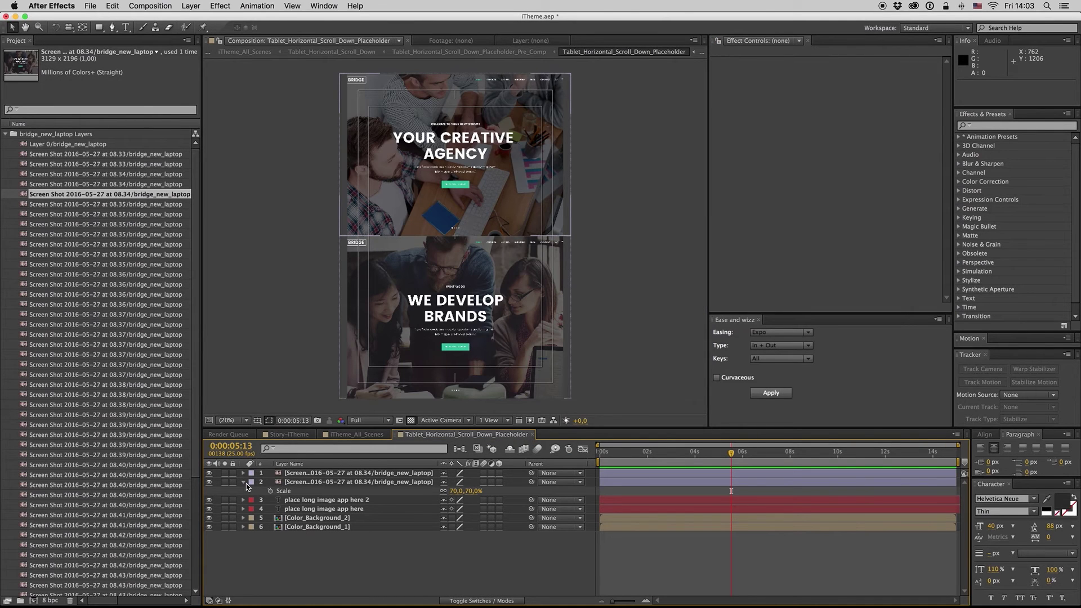
click(245, 483)
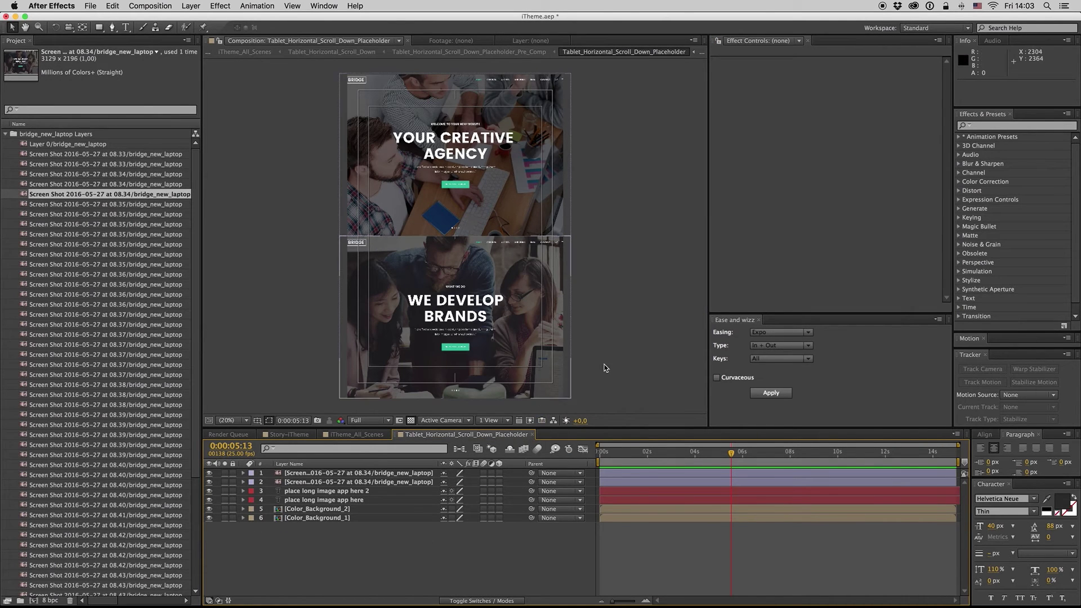
click(533, 434)
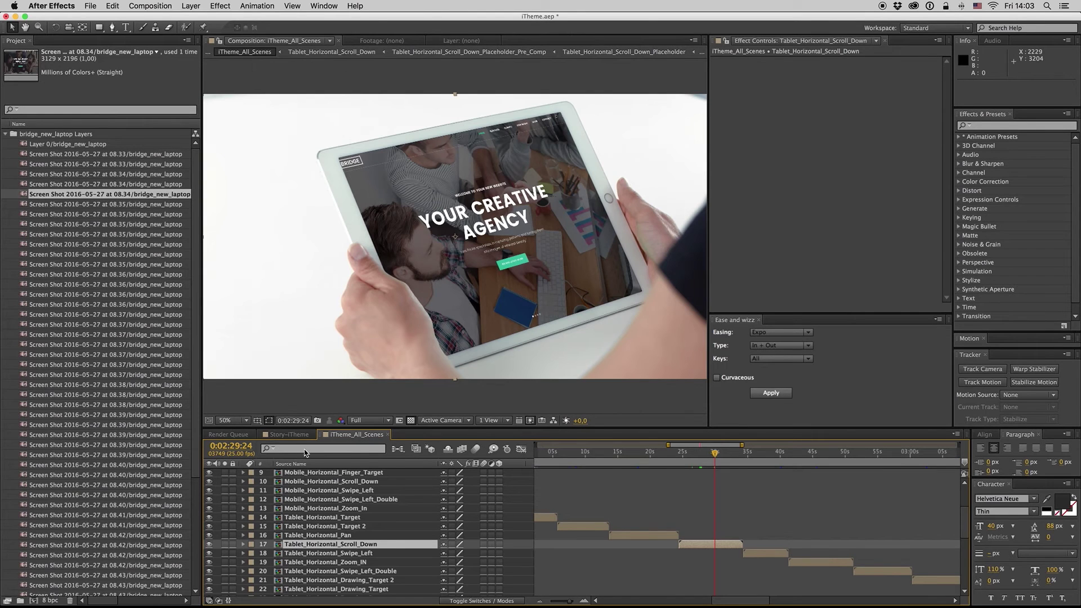
click(757, 453)
- Scrub Story-iTheme through its tablet scenes near 9 and 19 seconds
click(288, 434)
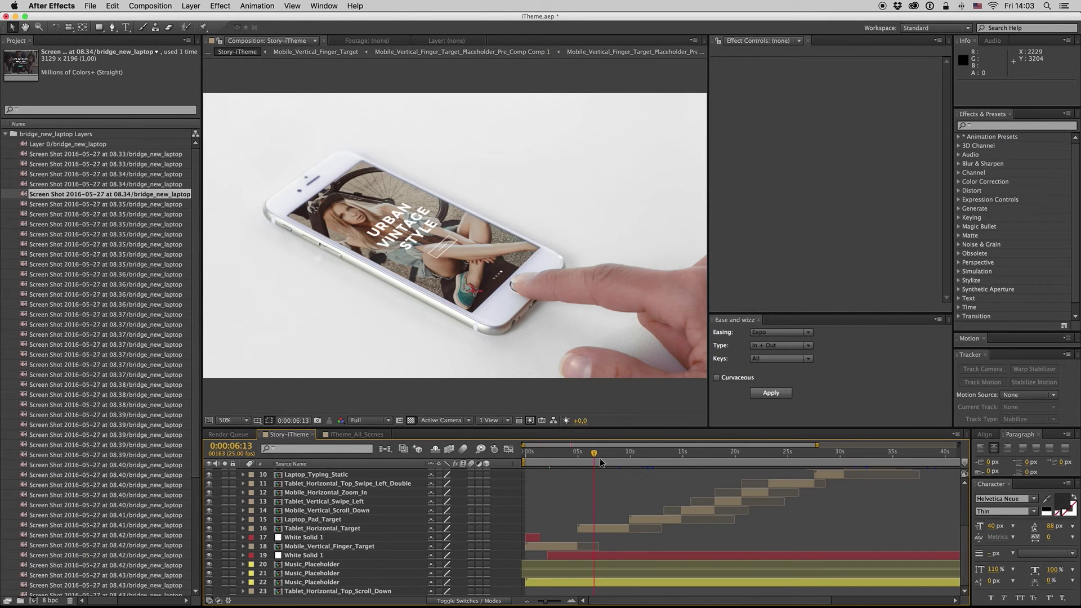
key(minus)
click(593, 451)
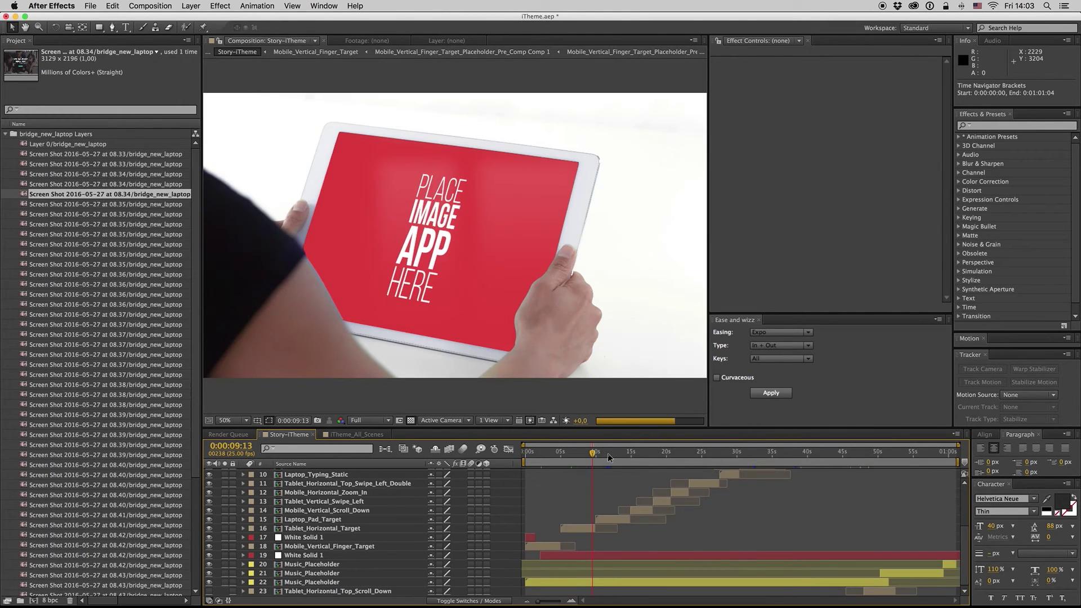
scroll(967, 541, up, 5)
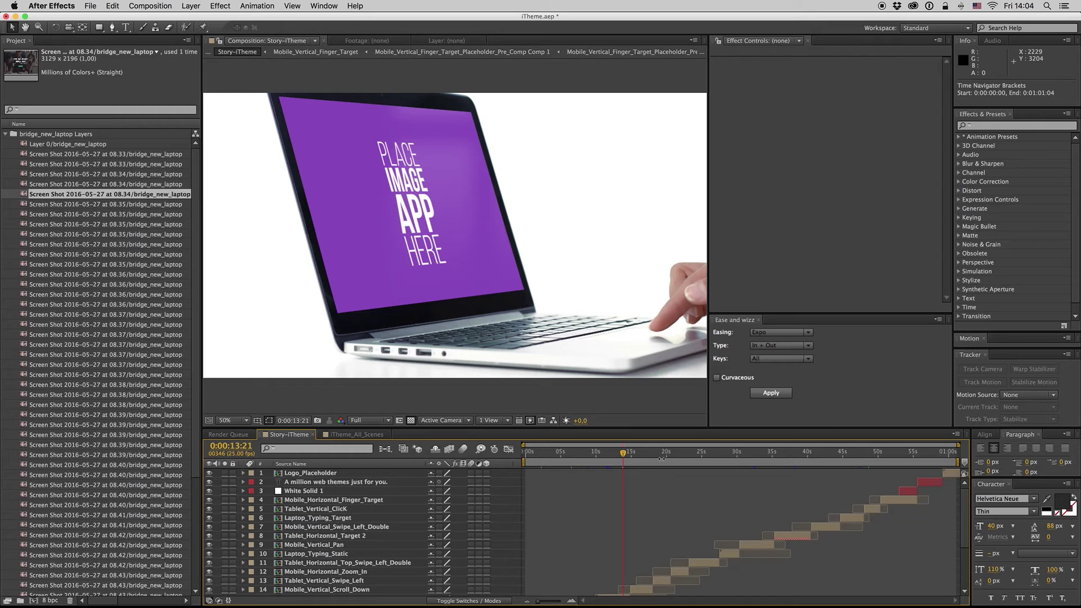
click(662, 458)
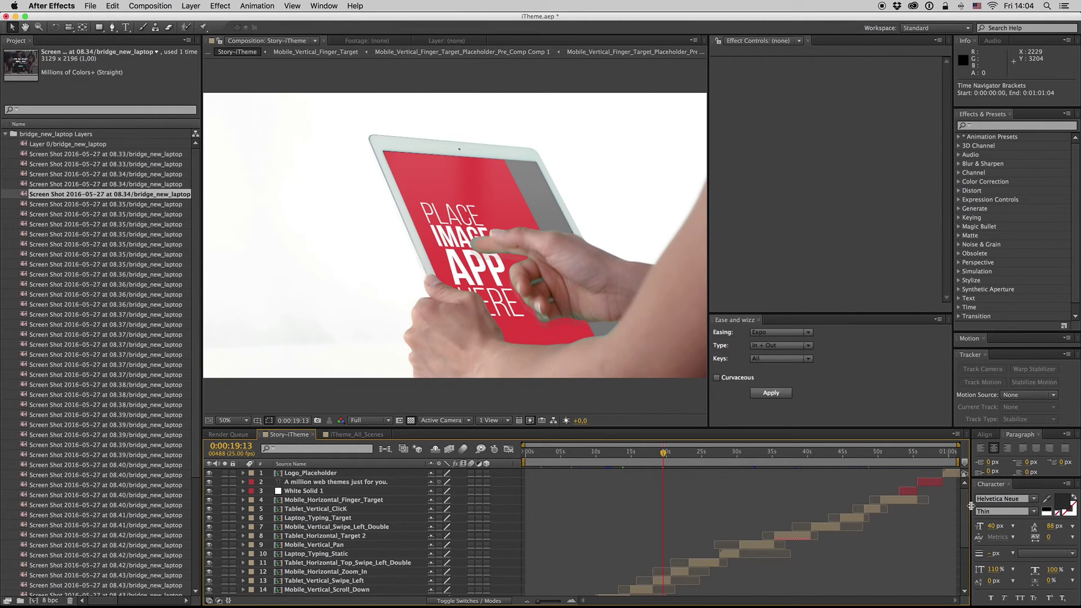
scroll(732, 535, down, 3)
scroll(620, 507, up, 3)
- Back in iTheme_All_Scenes, go to the Tablet_Horizontal_Target 2 scene at 0:02:08:11
click(355, 435)
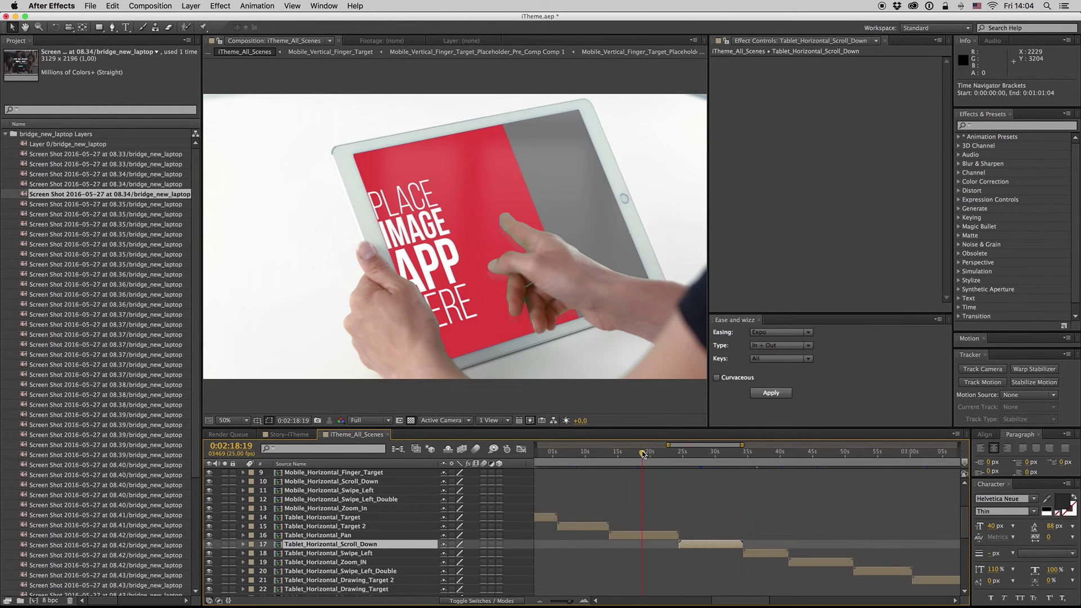
click(633, 533)
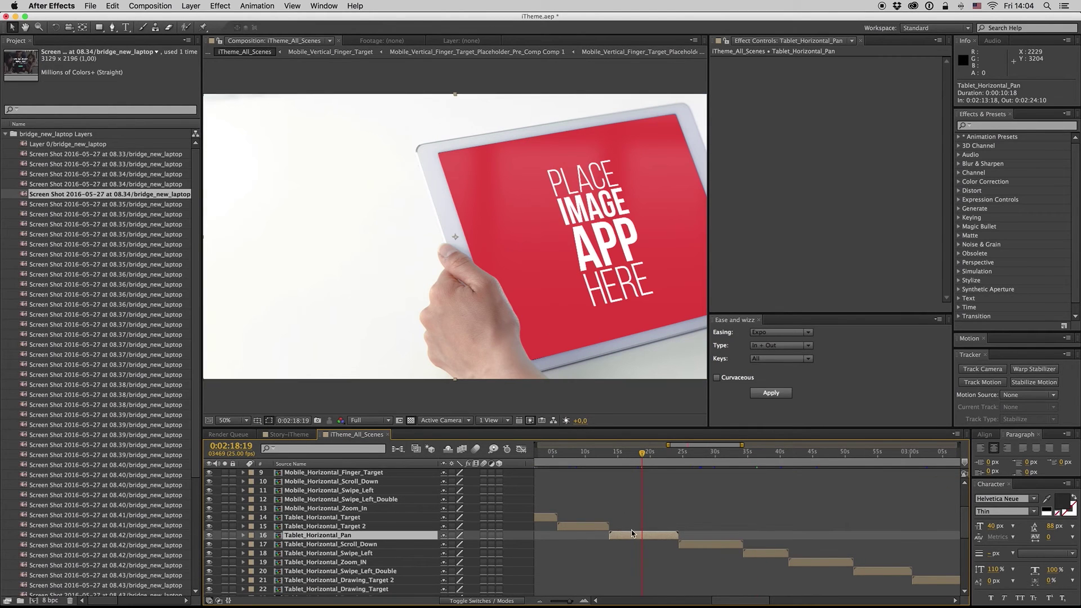
click(600, 528)
click(575, 451)
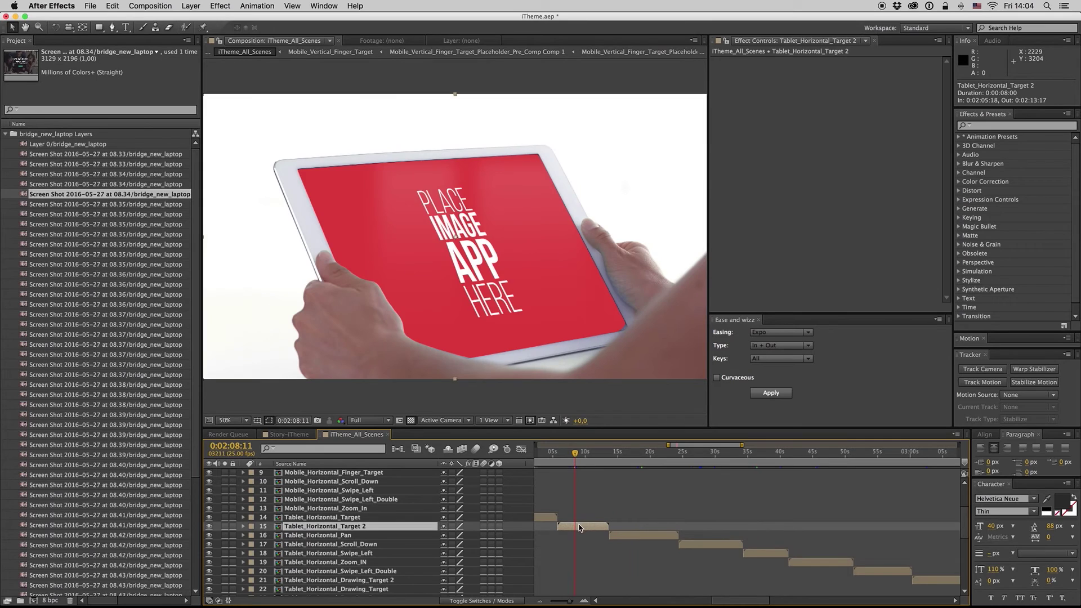
- In Tablet_Horizontal_Target 2, set the Control layer's Flip Slider to 100, then close the comp
double_click(579, 526)
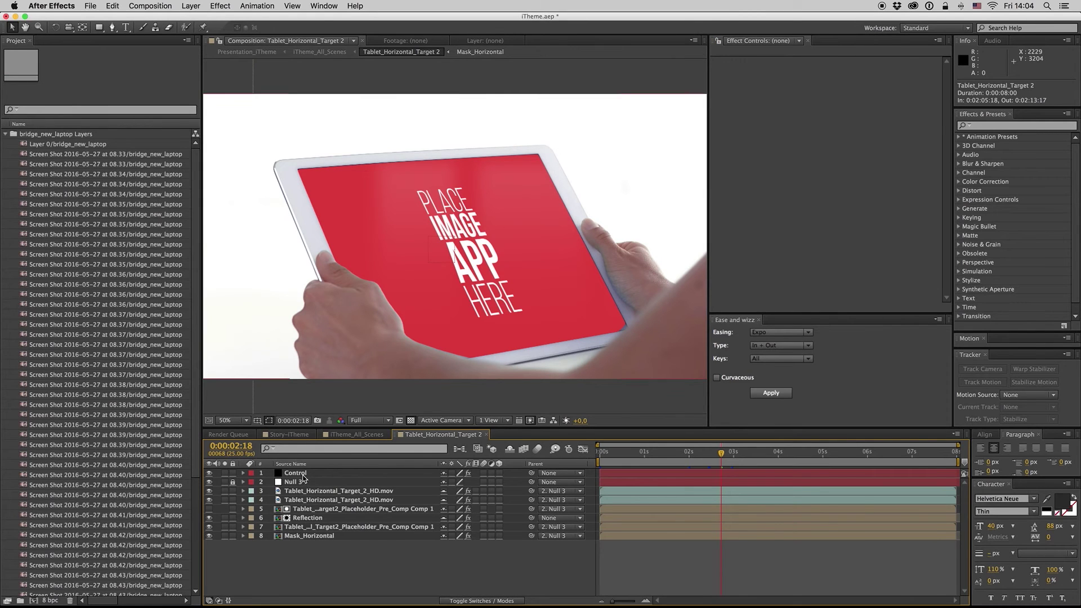
click(301, 475)
click(850, 68)
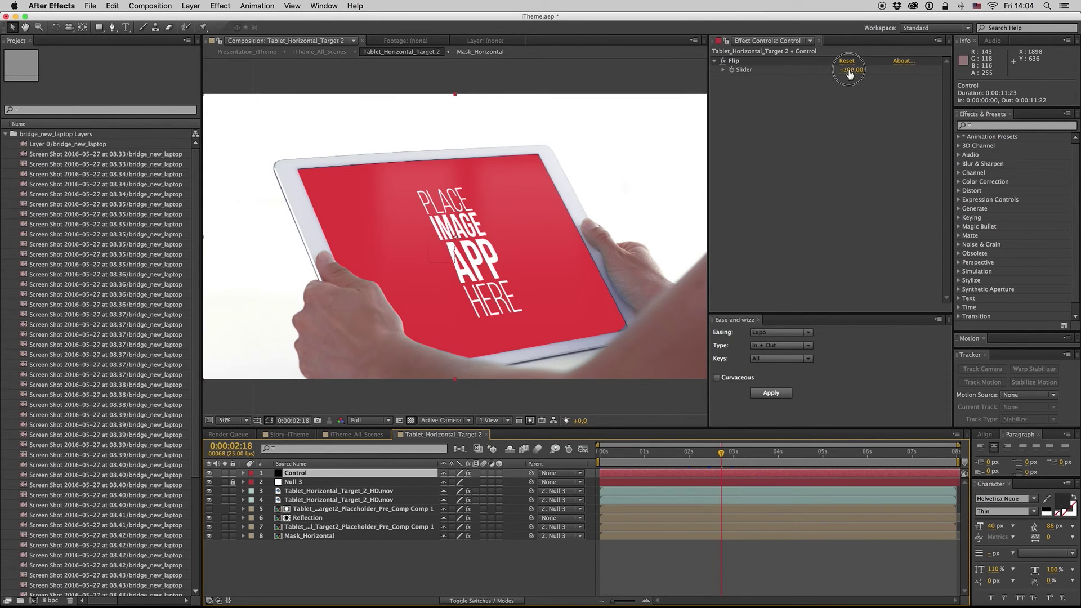
text(100)
key(Return)
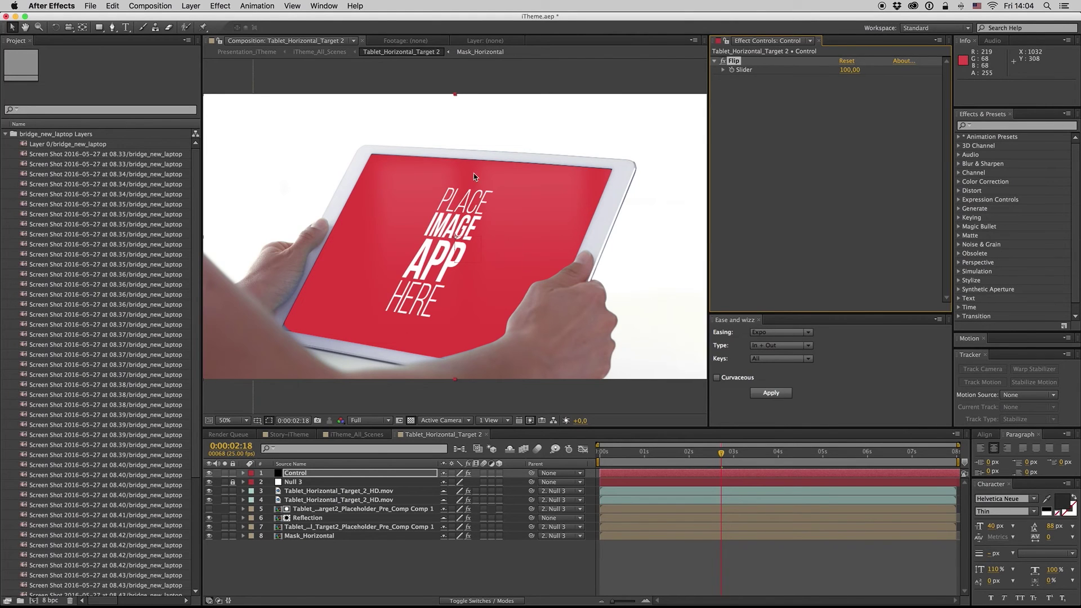
click(493, 589)
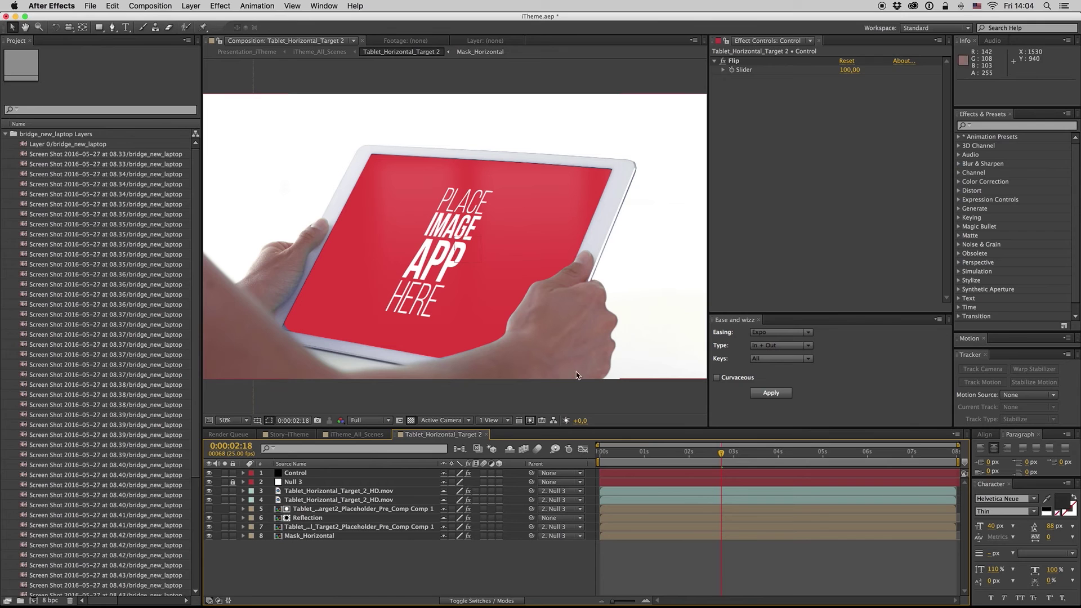
click(487, 435)
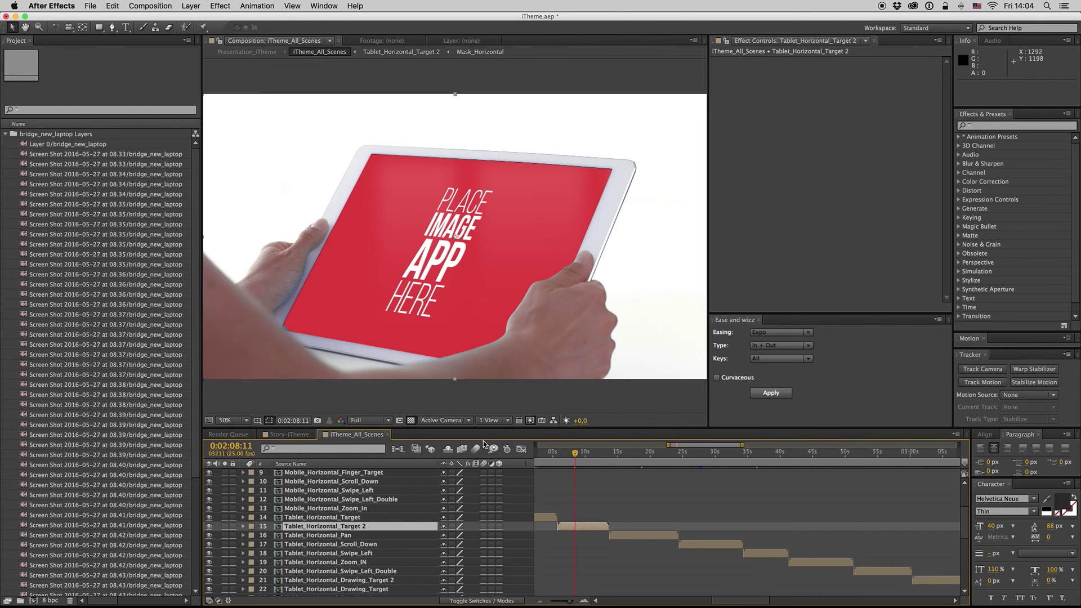
click(289, 435)
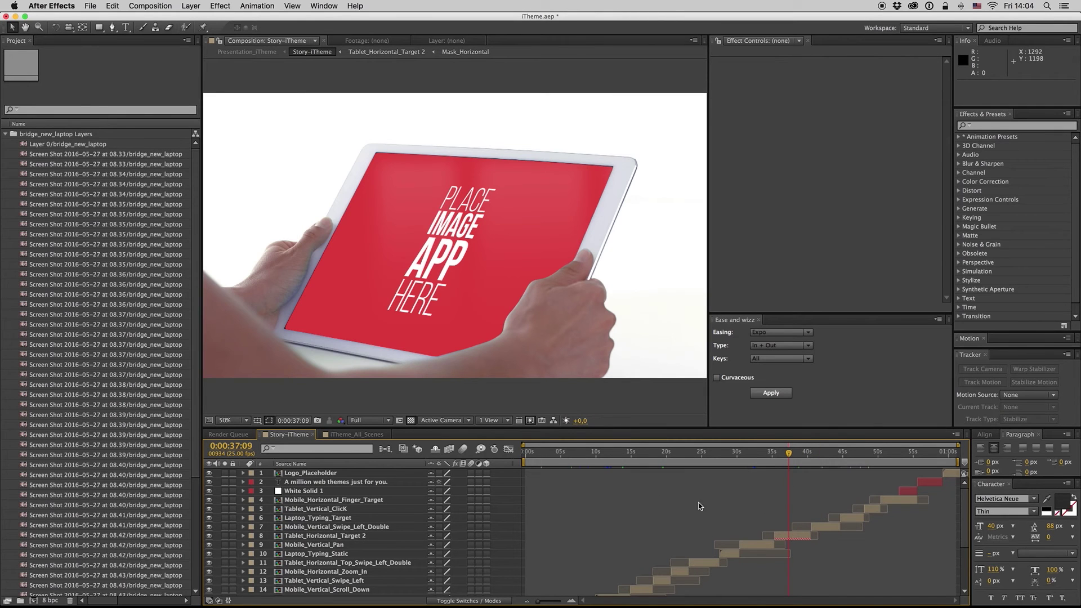
click(796, 536)
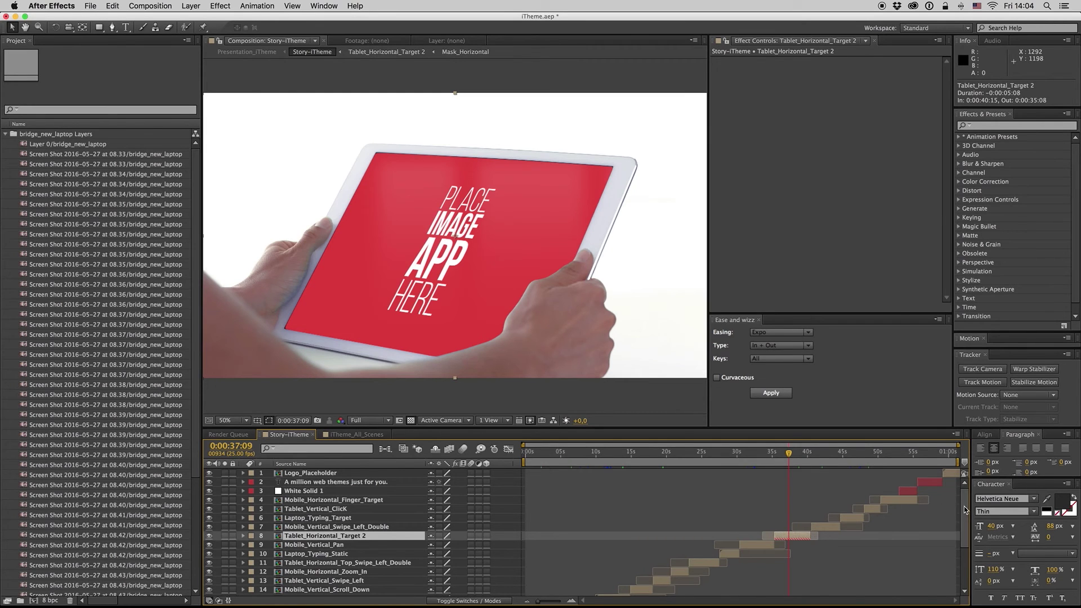
scroll(964, 506, down, 2)
scroll(924, 522, up, 3)
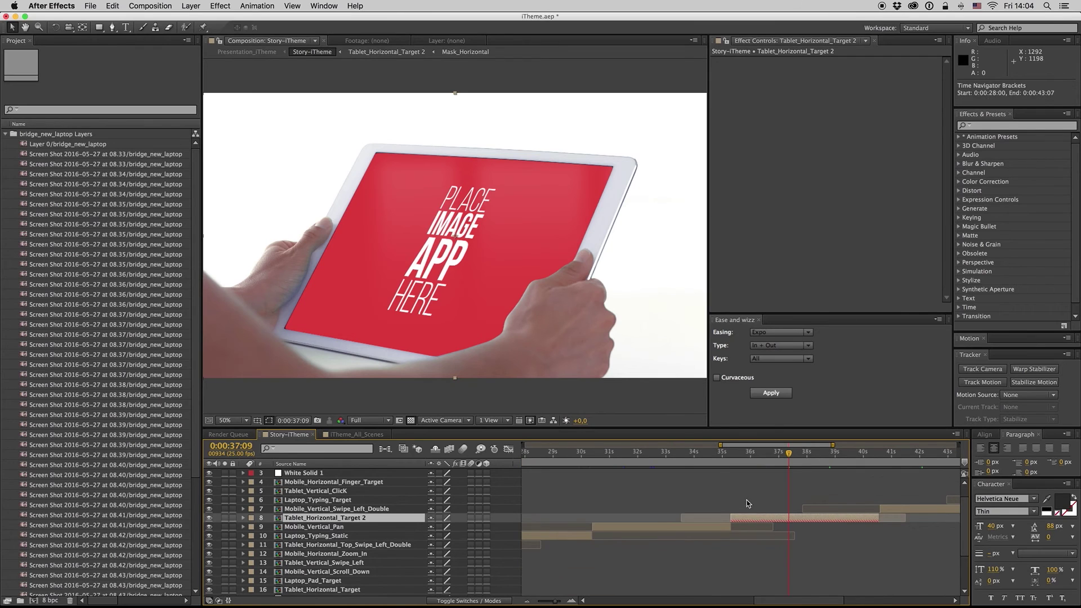
click(262, 8)
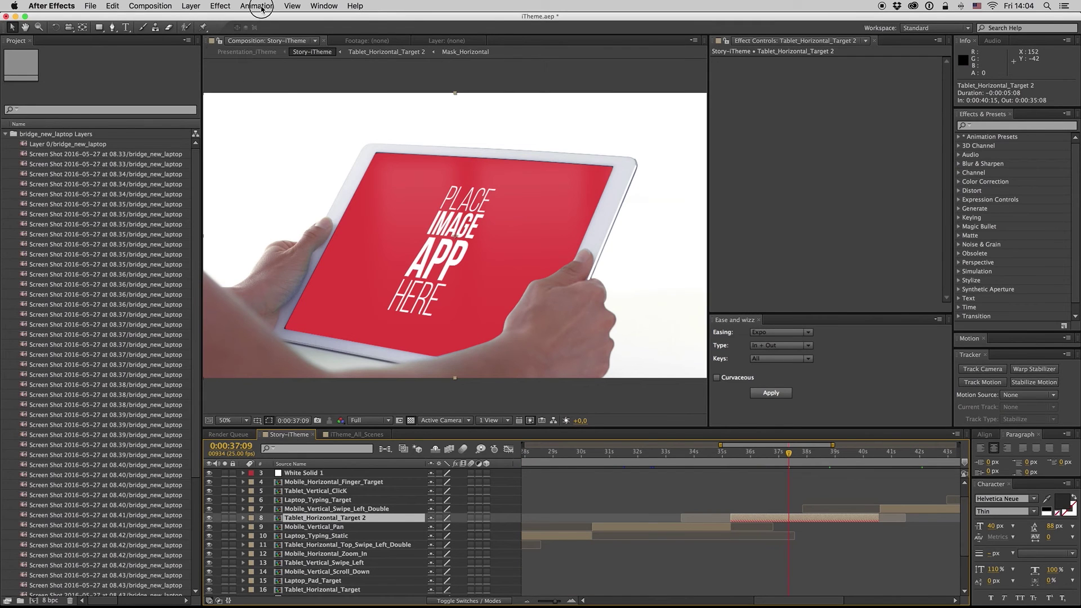
mouse_move(195, 12)
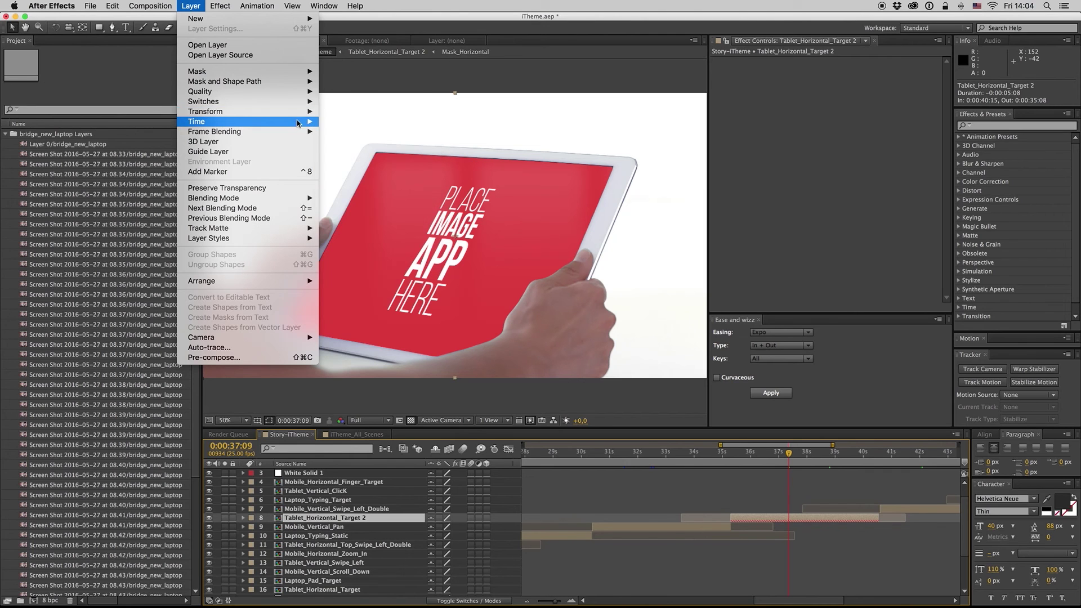
mouse_move(299, 123)
click(360, 132)
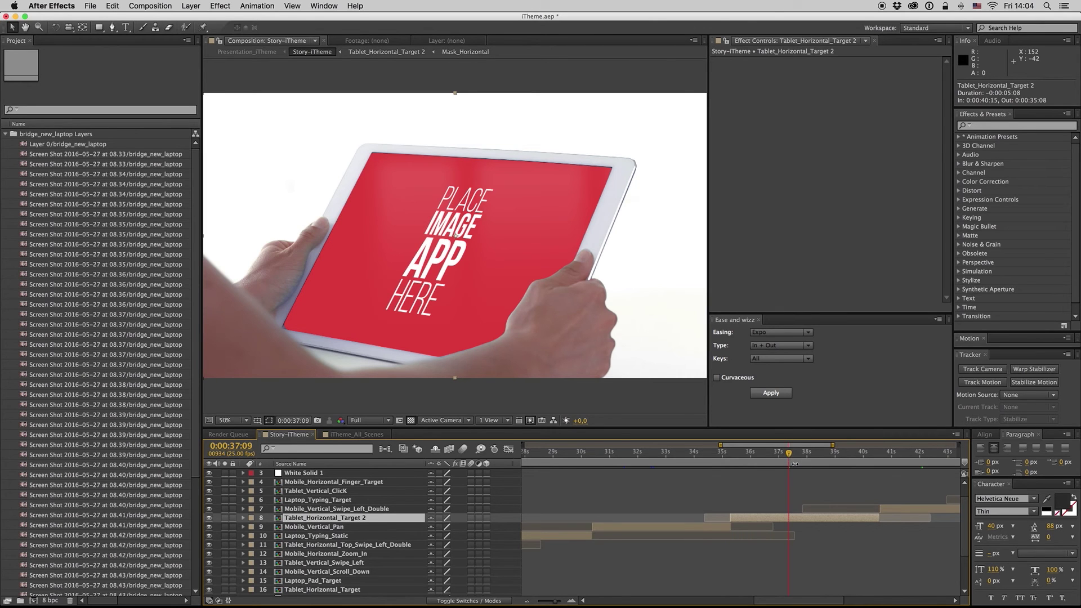
key(super+z)
key(semicolon)
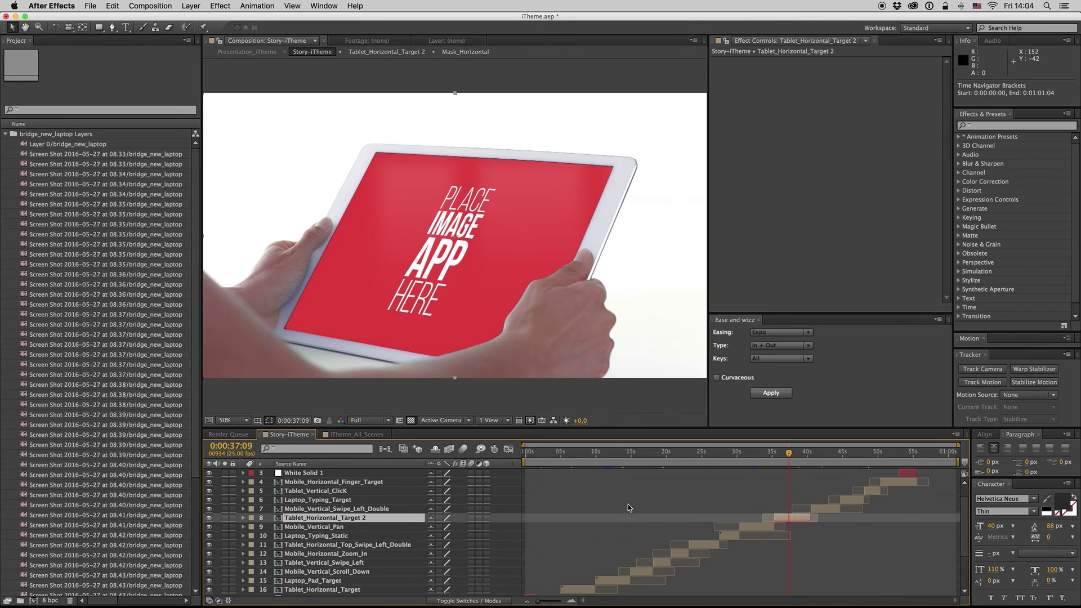
- Select the Mobile_Vertical_Finger_Target layer and apply a Time Stretch factor of 70
click(533, 453)
scroll(554, 550, down, 3)
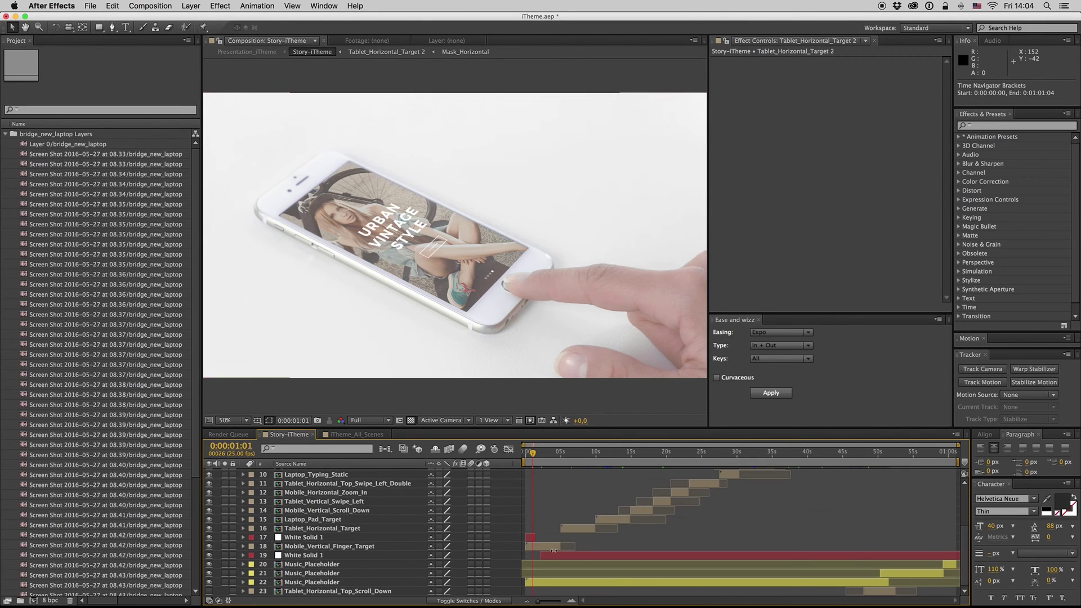
click(549, 546)
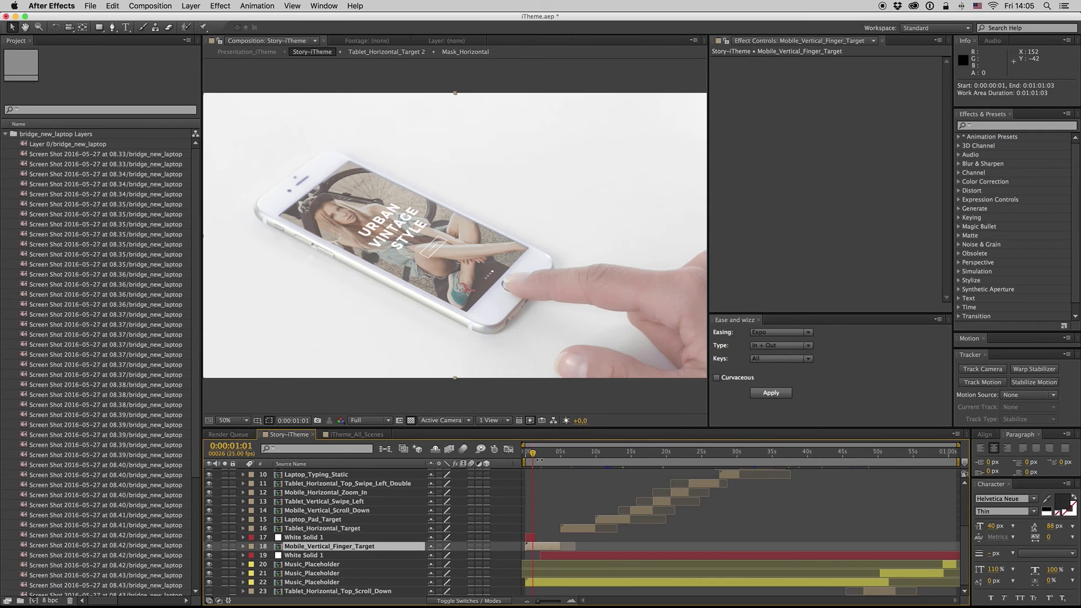
click(538, 453)
click(191, 7)
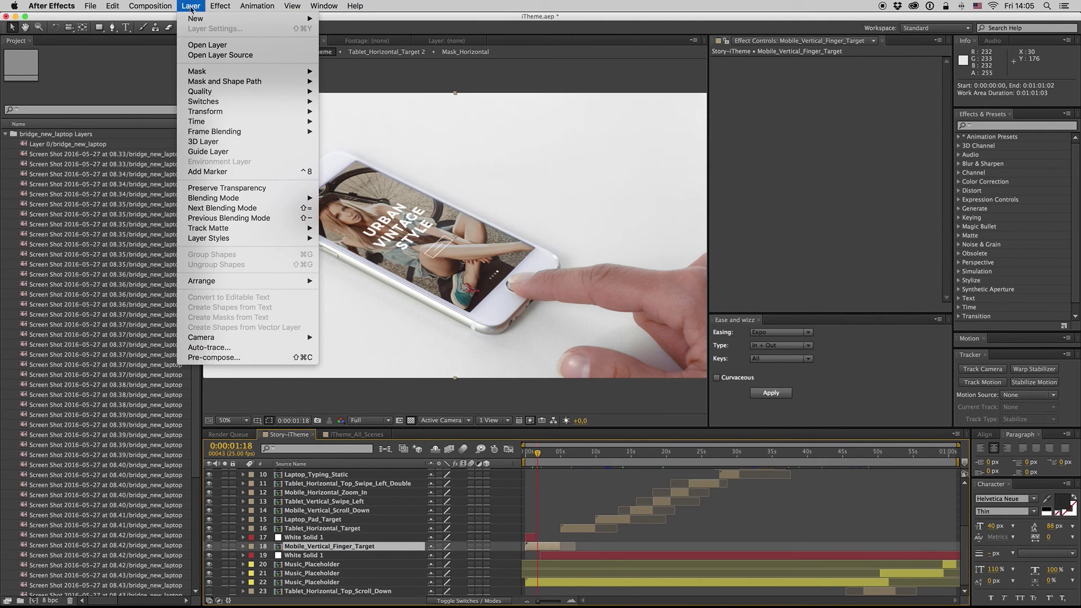
mouse_move(313, 124)
click(379, 141)
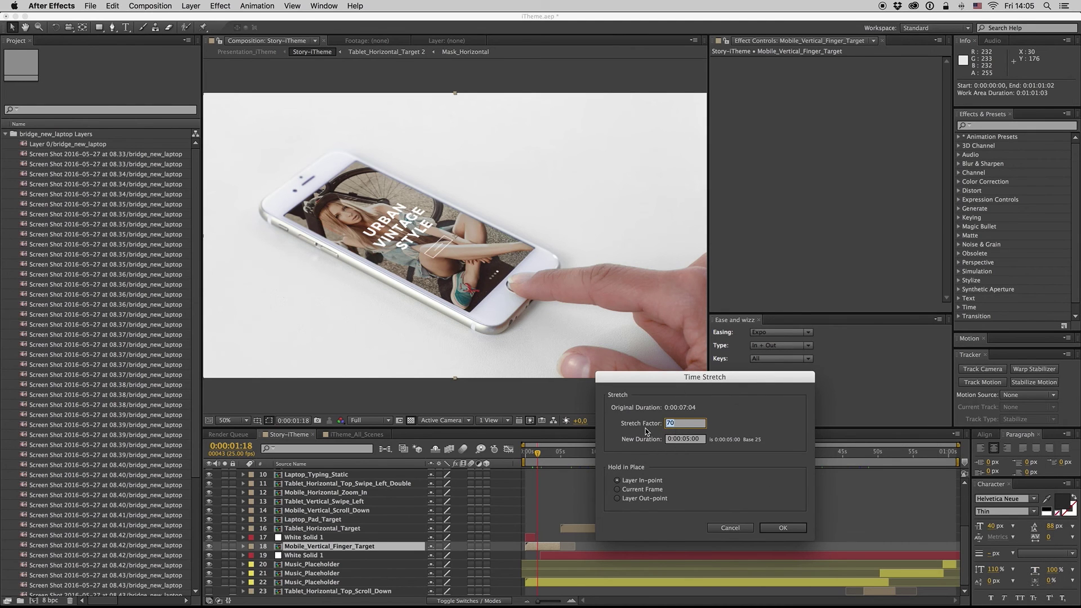
key(Return)
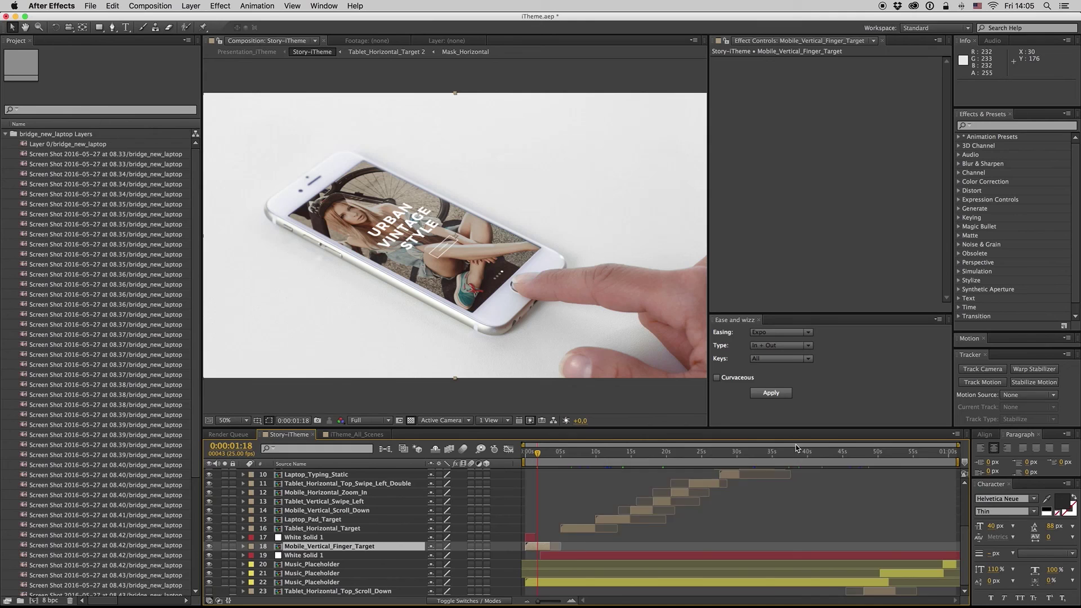
- Reapply Time Stretch to the layer with a factor of 100 to restore its full length
key(equal)
key(equal)
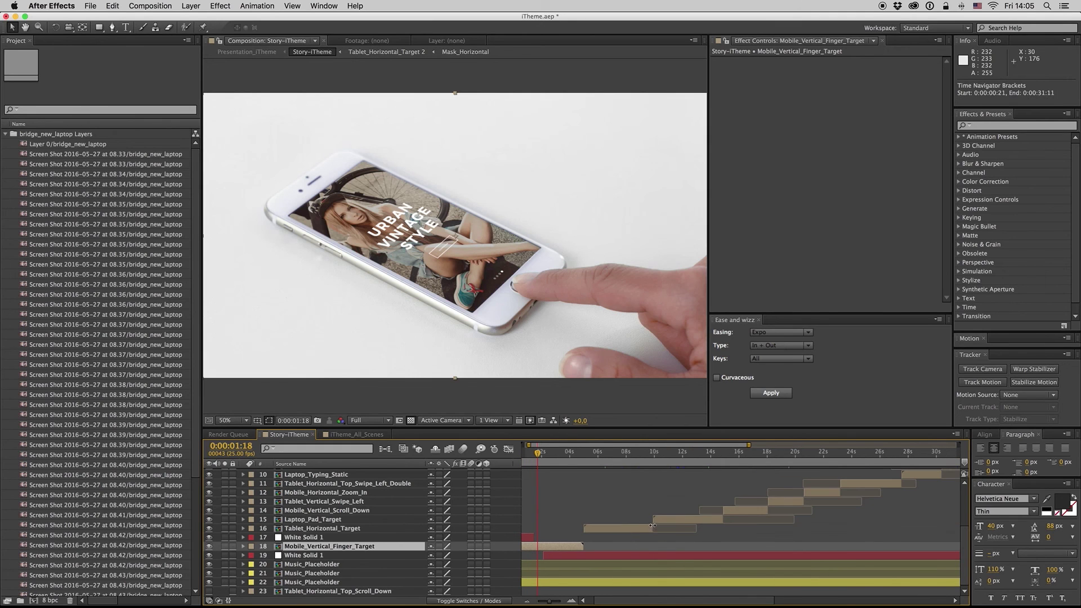
click(550, 454)
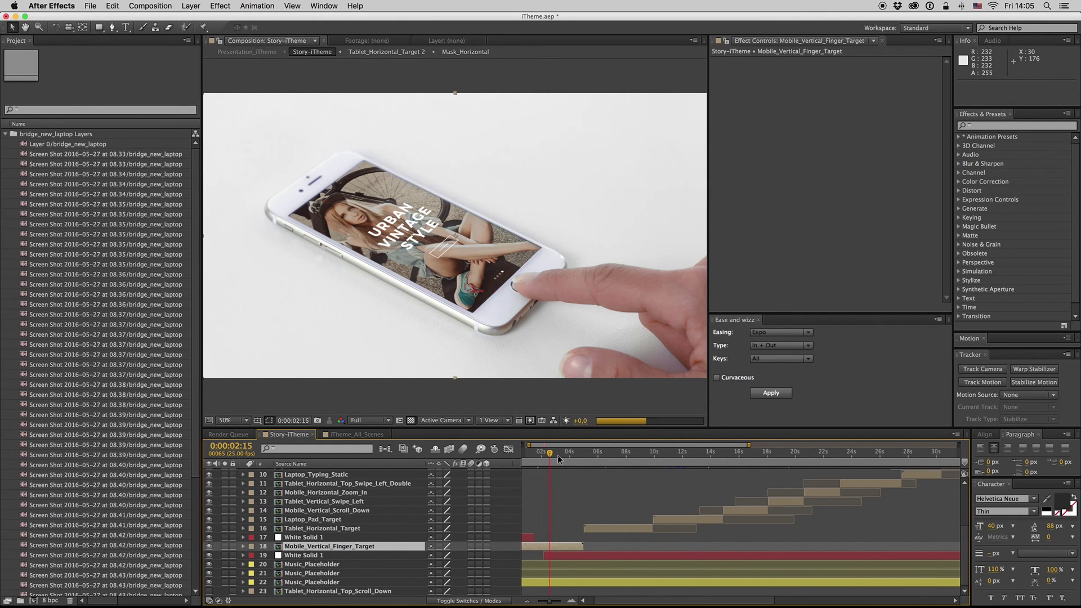
click(562, 454)
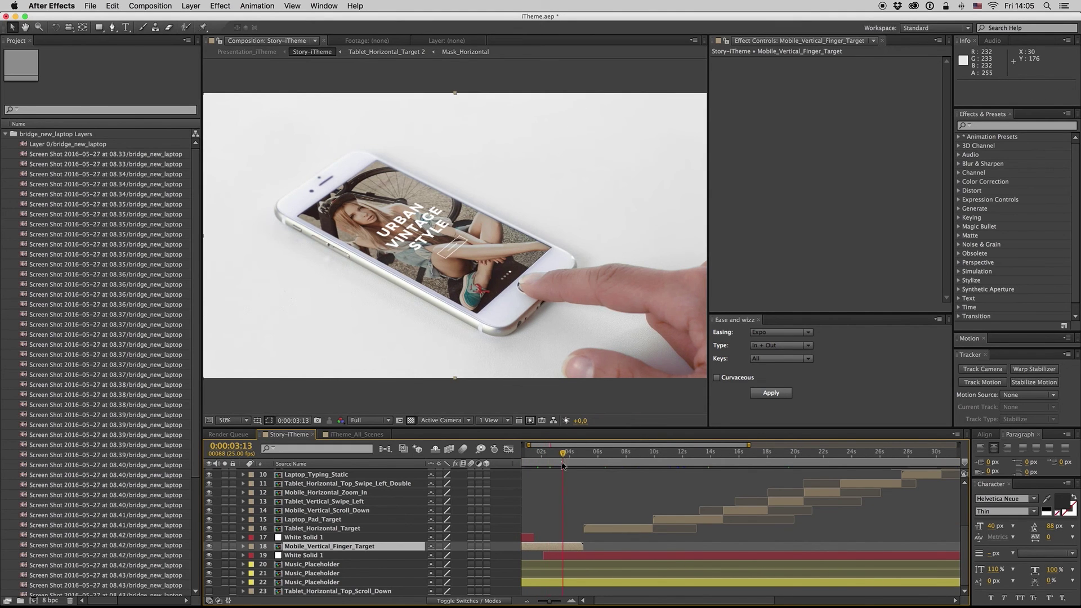
click(190, 6)
mouse_move(304, 122)
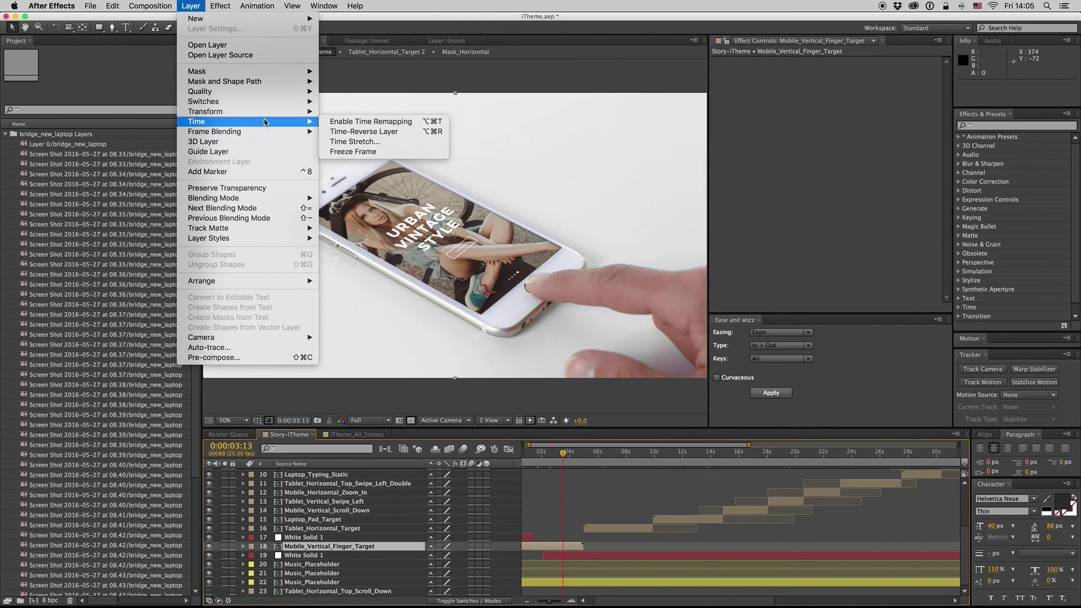
click(355, 142)
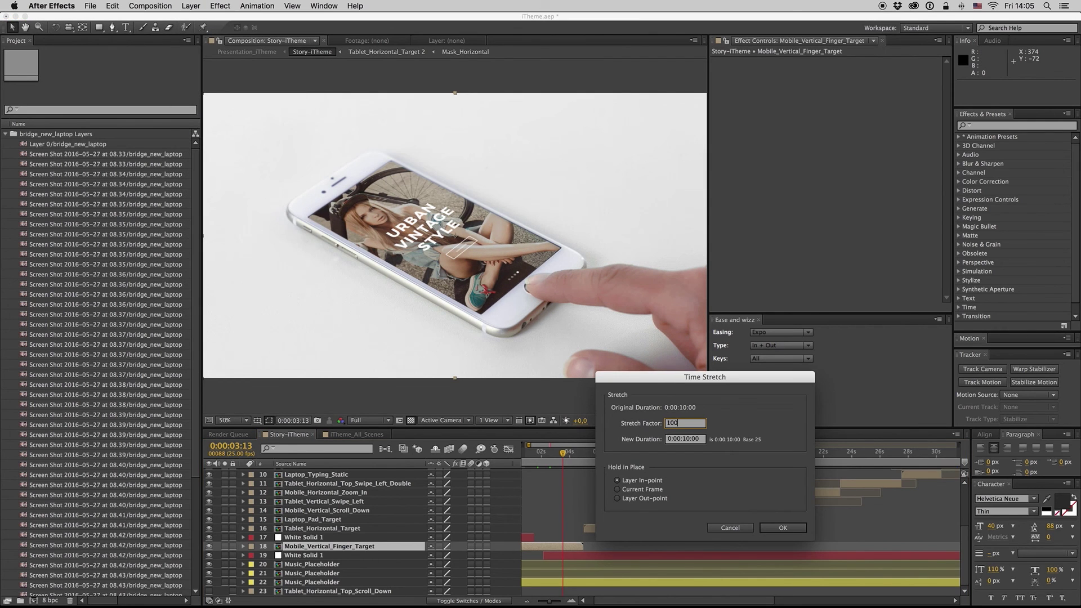
text(100)
key(Return)
drag(565, 454, 554, 459)
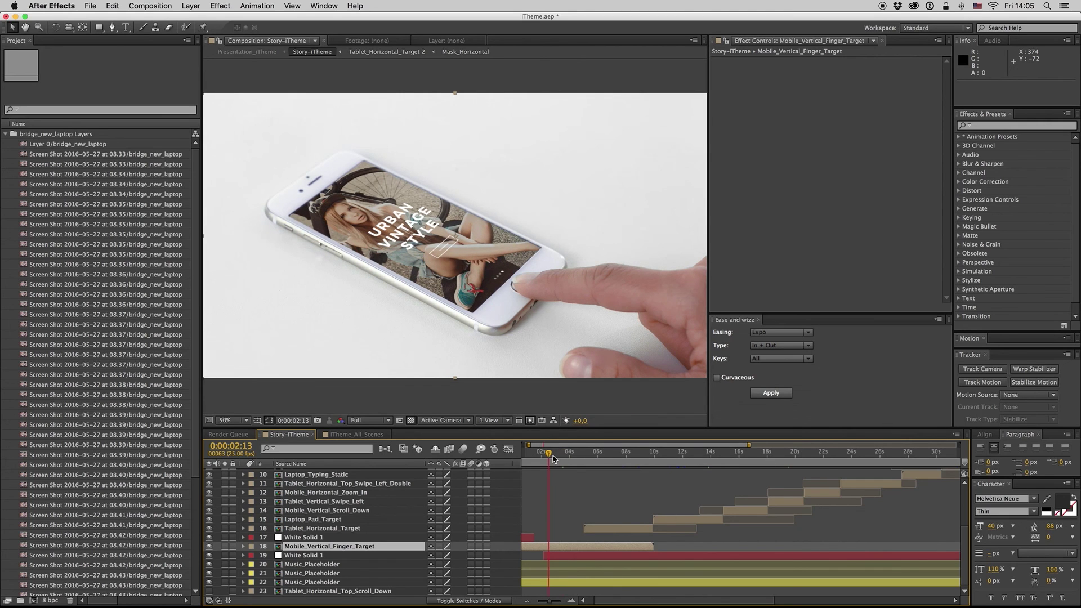
key(minus)
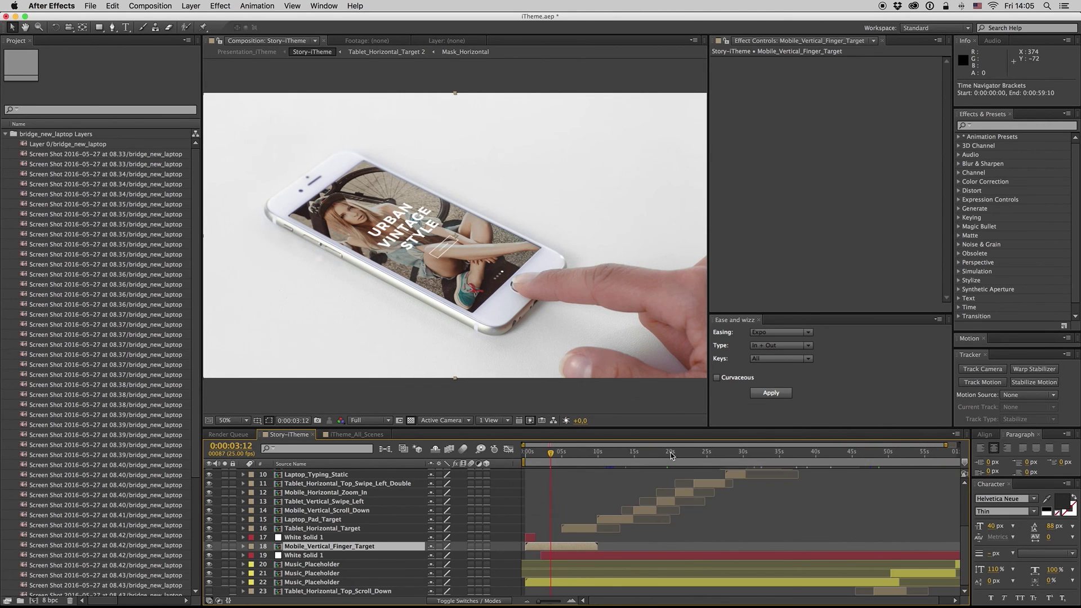
- Collapse the bridge_new_laptop Layers folder and switch to the iTheme_All_Scenes composition
click(549, 454)
click(6, 136)
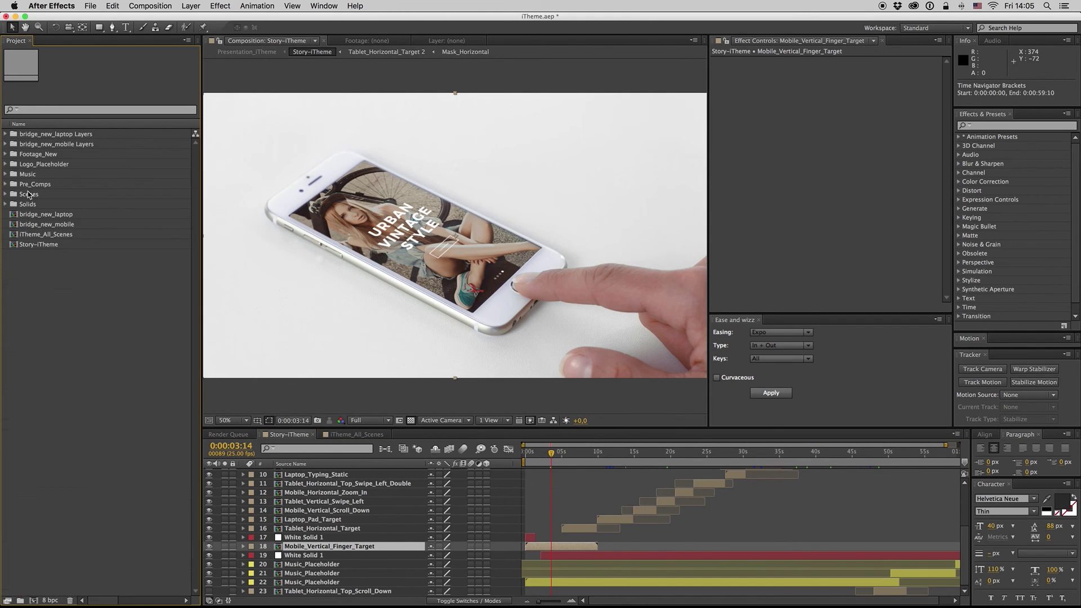
click(358, 434)
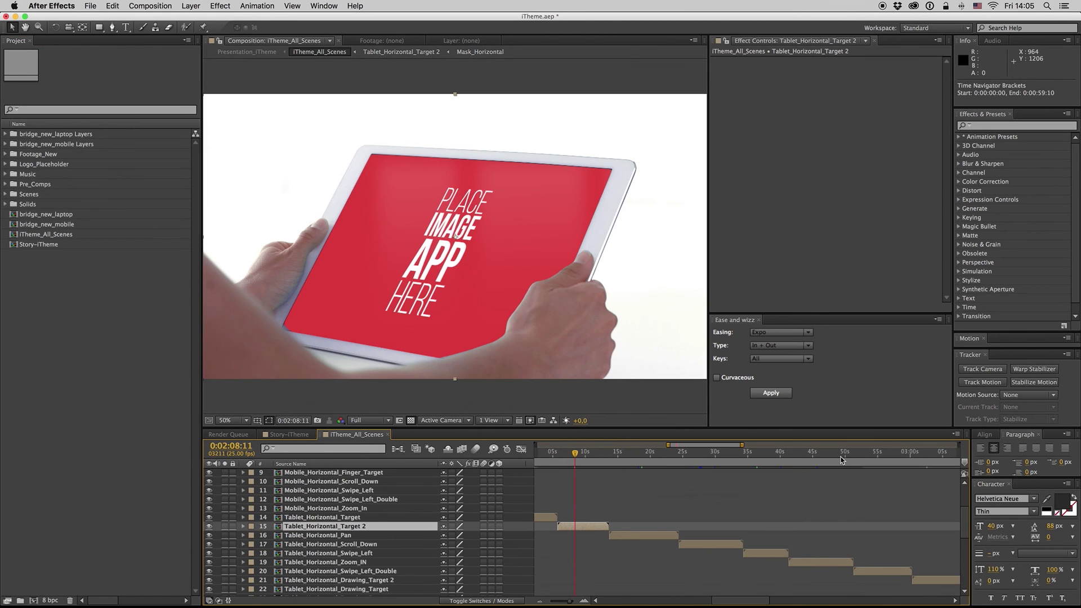
scroll(841, 460, down, 6)
scroll(862, 467, down, 7)
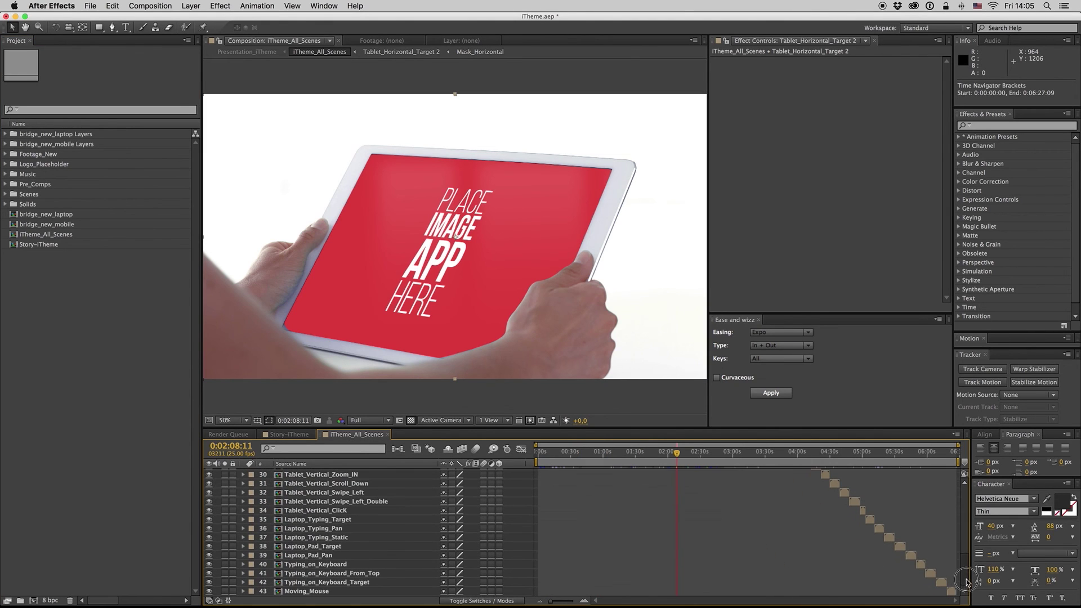
- Preview the laptop and keyboard typing scenes between 0:05:03:21 and 0:06:05:22
click(866, 454)
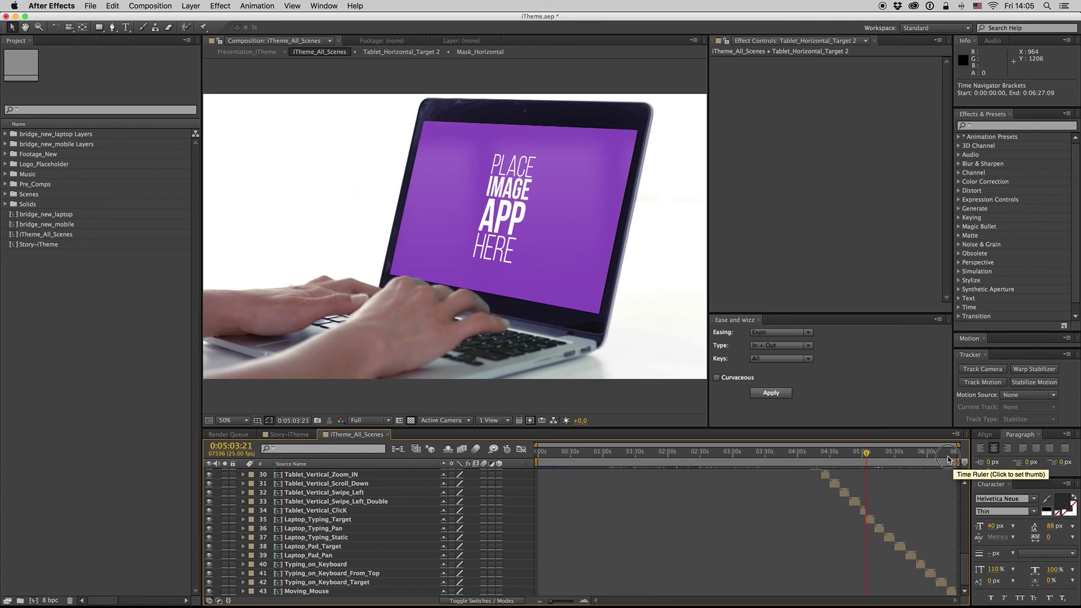
click(948, 459)
click(933, 453)
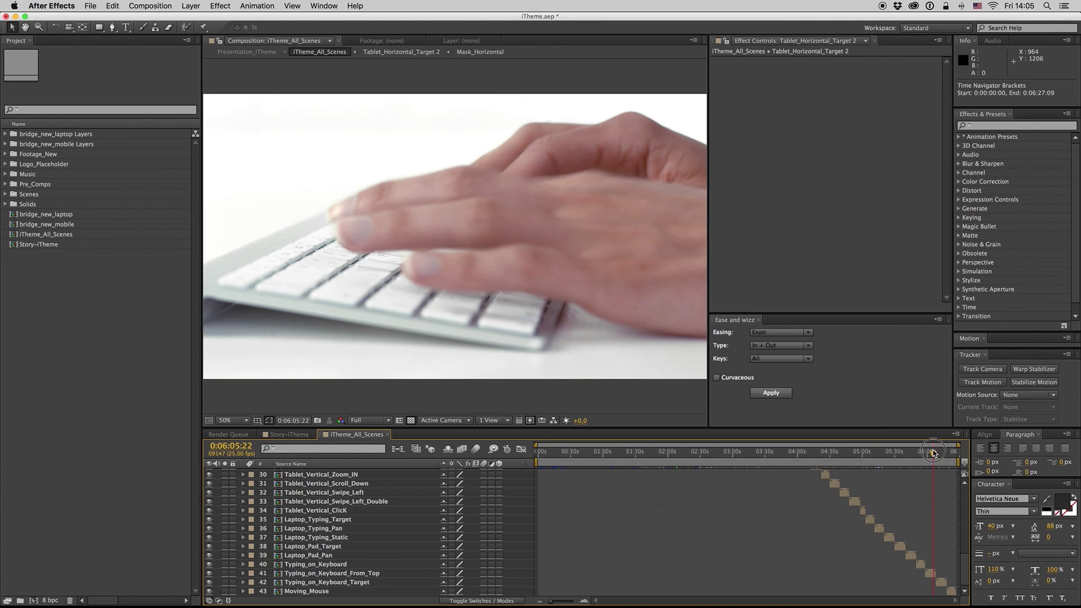
click(925, 454)
click(920, 454)
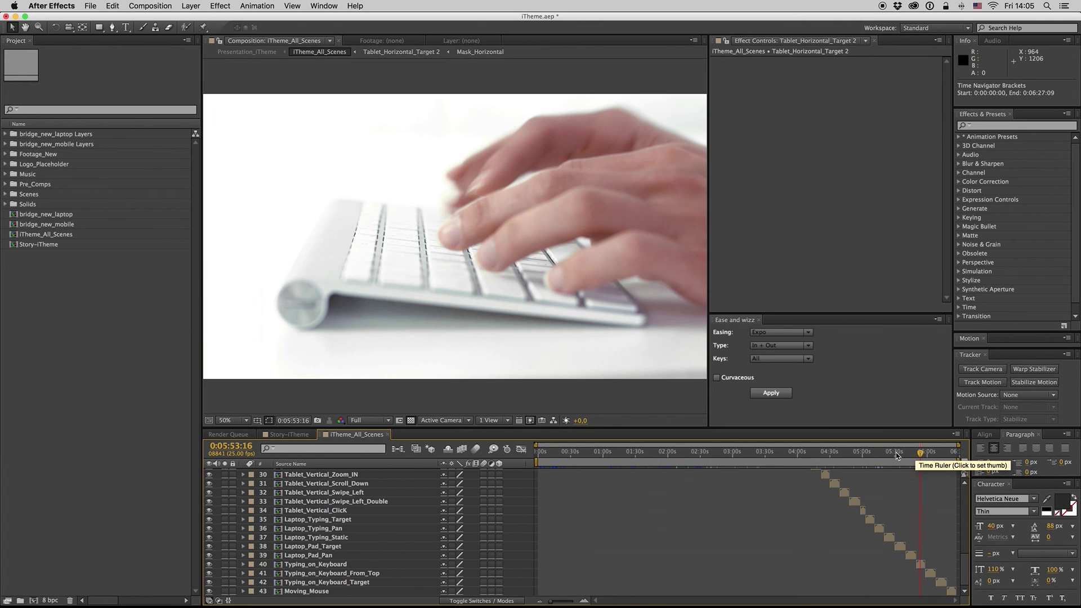
click(891, 454)
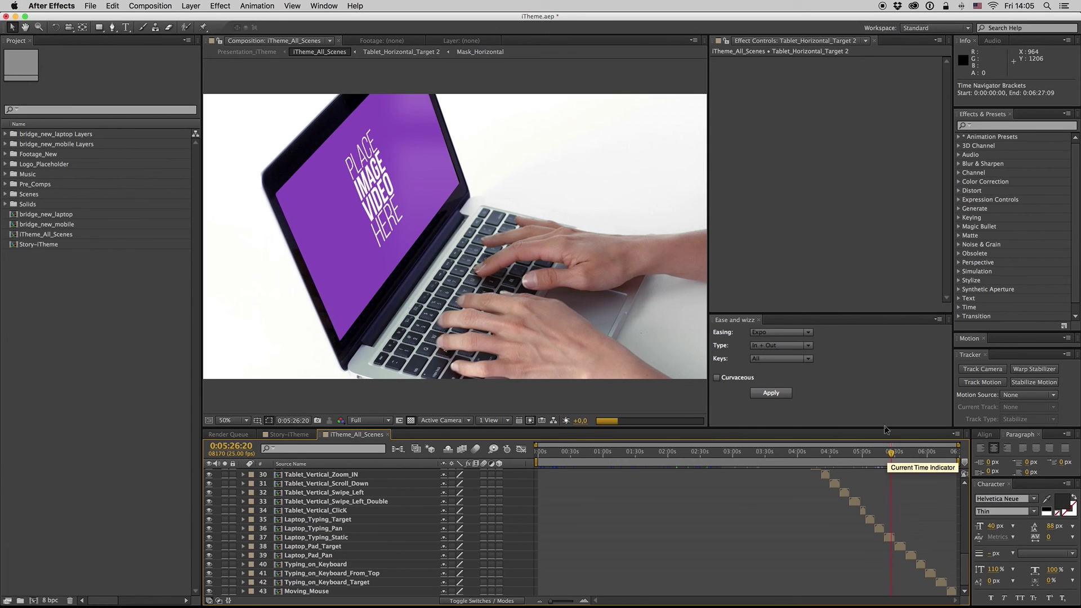